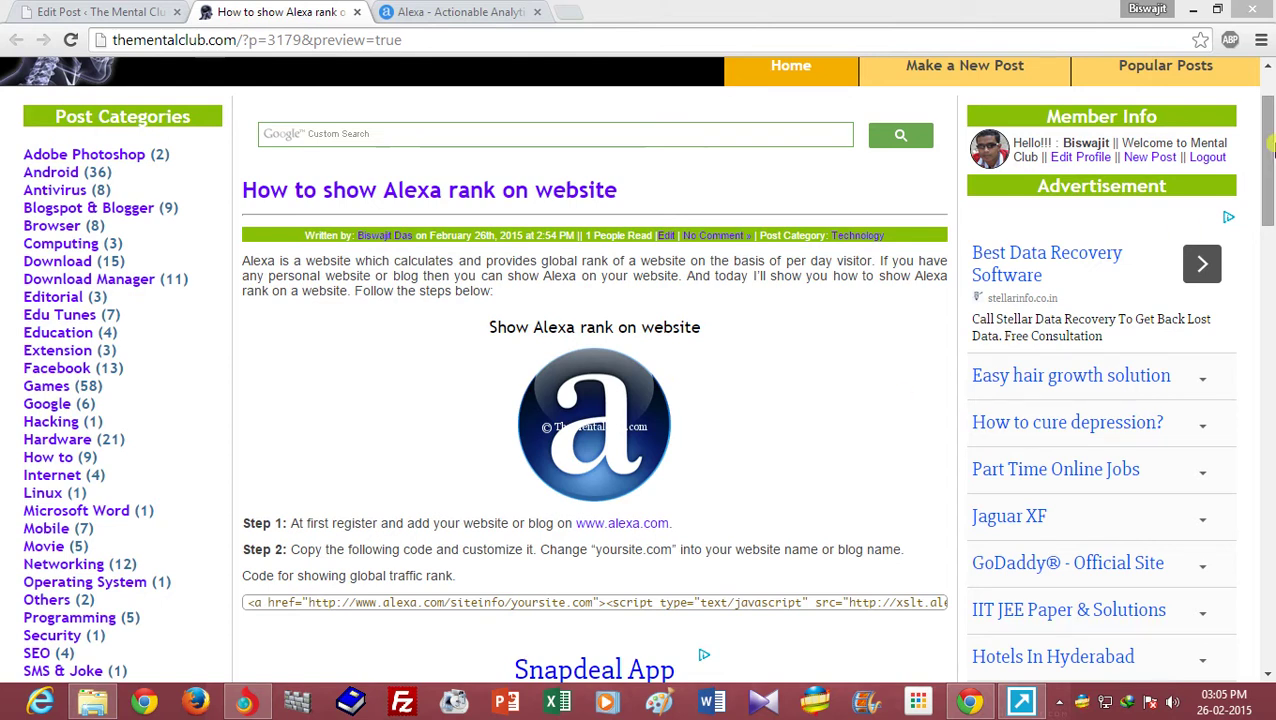
Read through the tutorial heading about showing Alexa rank on a blogger.com blogspot blog
left_click_drag(1272, 148, 1270, 349)
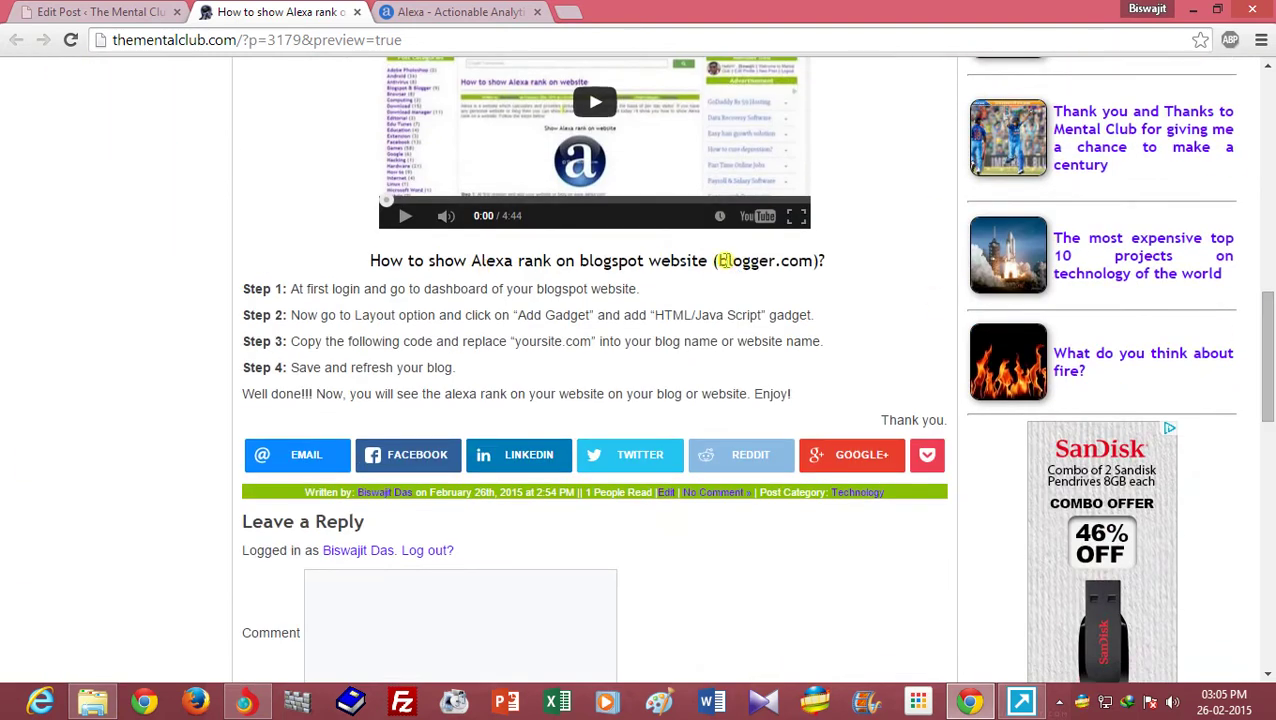
left_click_drag(724, 260, 813, 260)
left_click(676, 260)
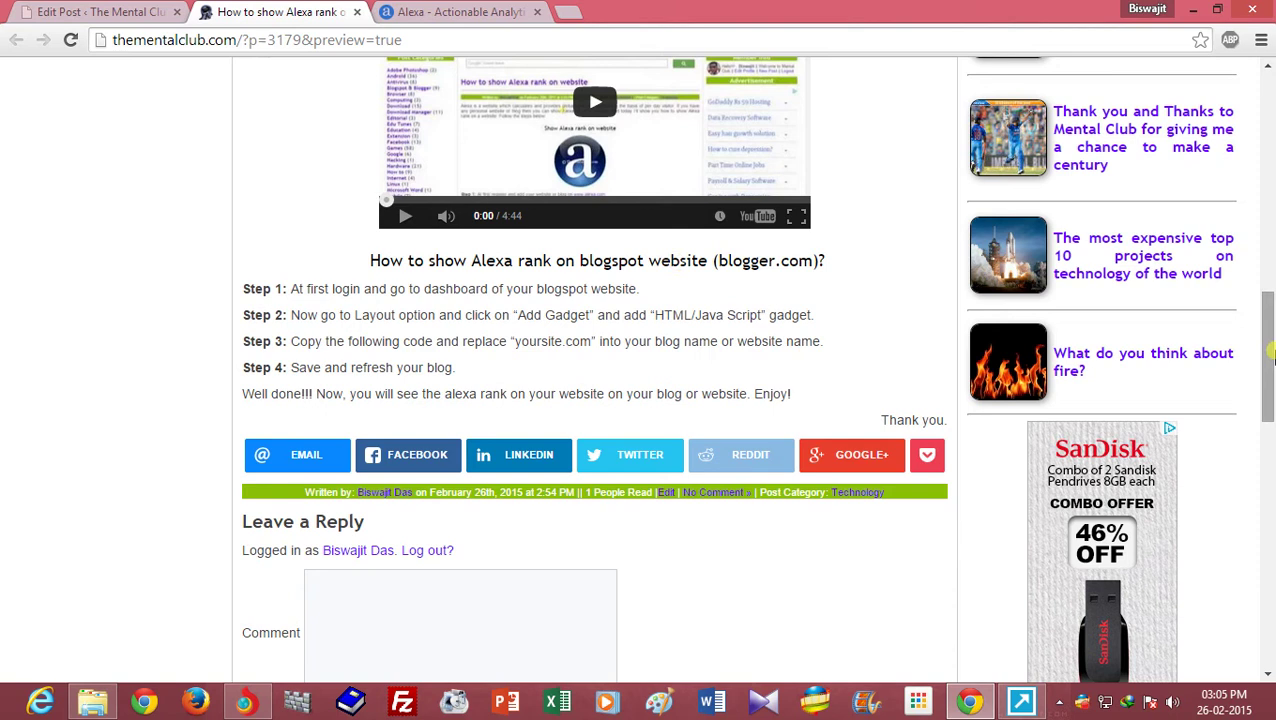
left_click_drag(464, 260, 676, 260)
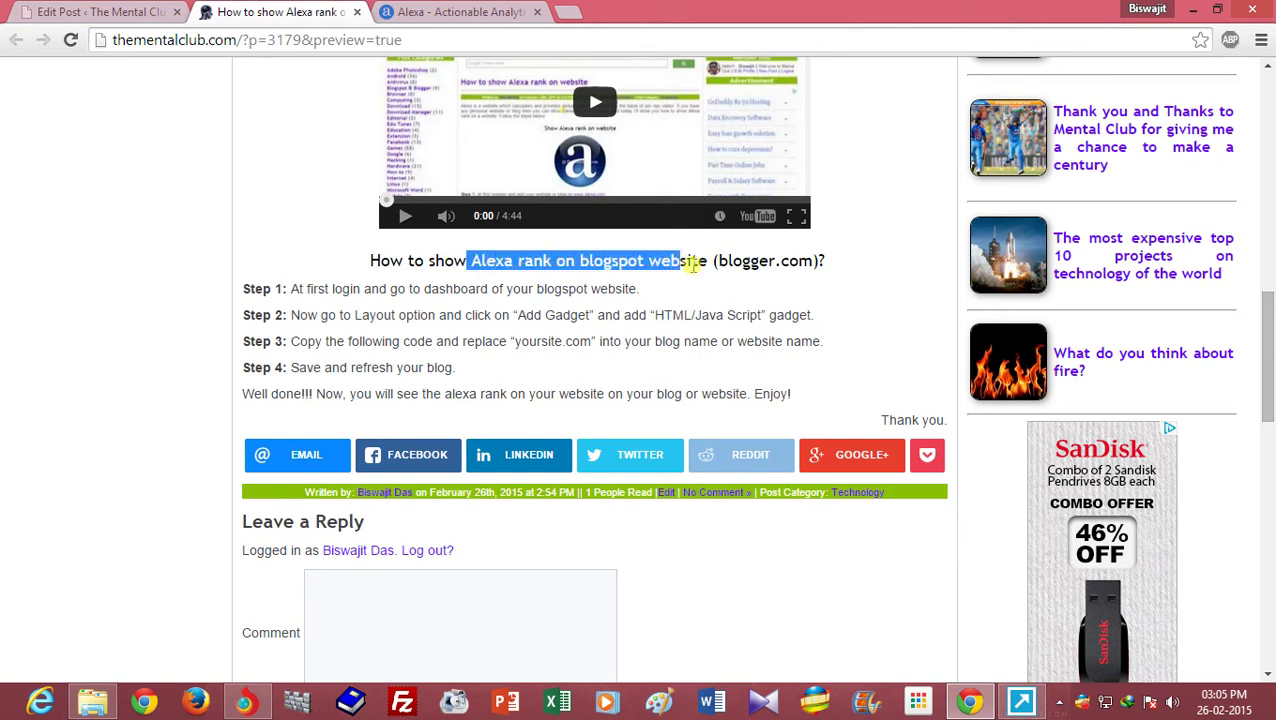
left_click(692, 262)
left_click_drag(381, 260, 762, 261)
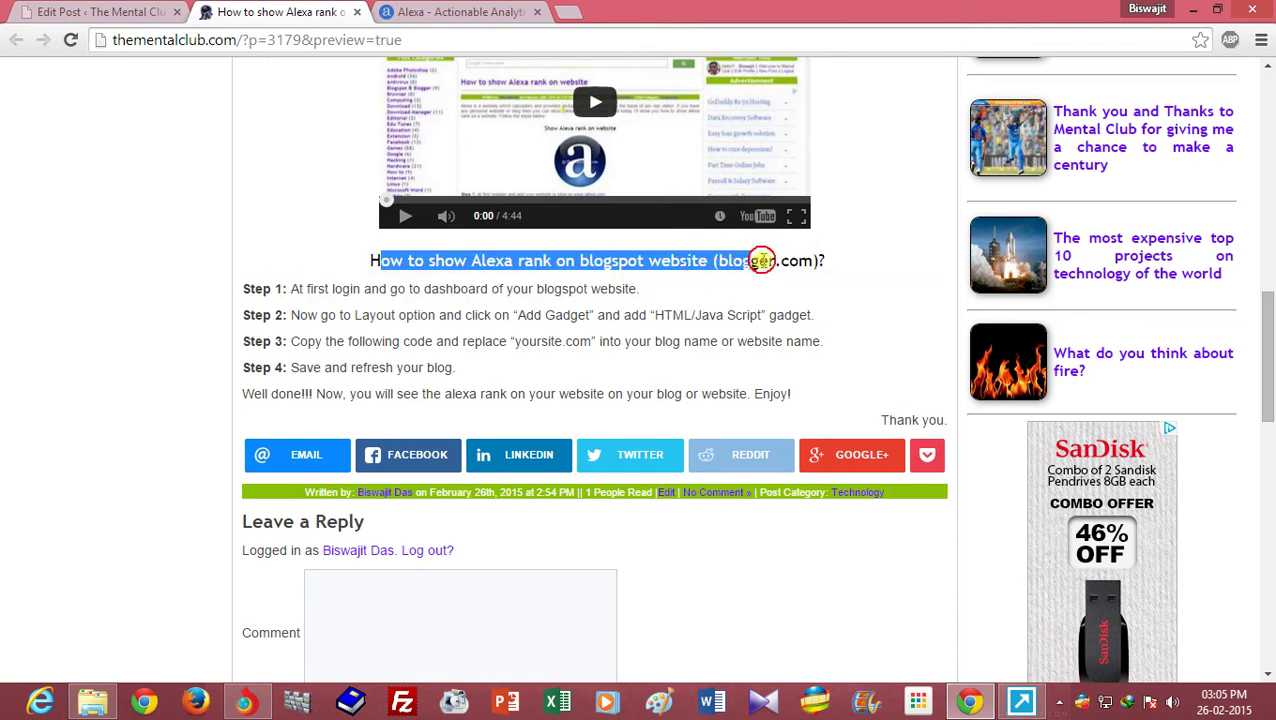
left_click(776, 261)
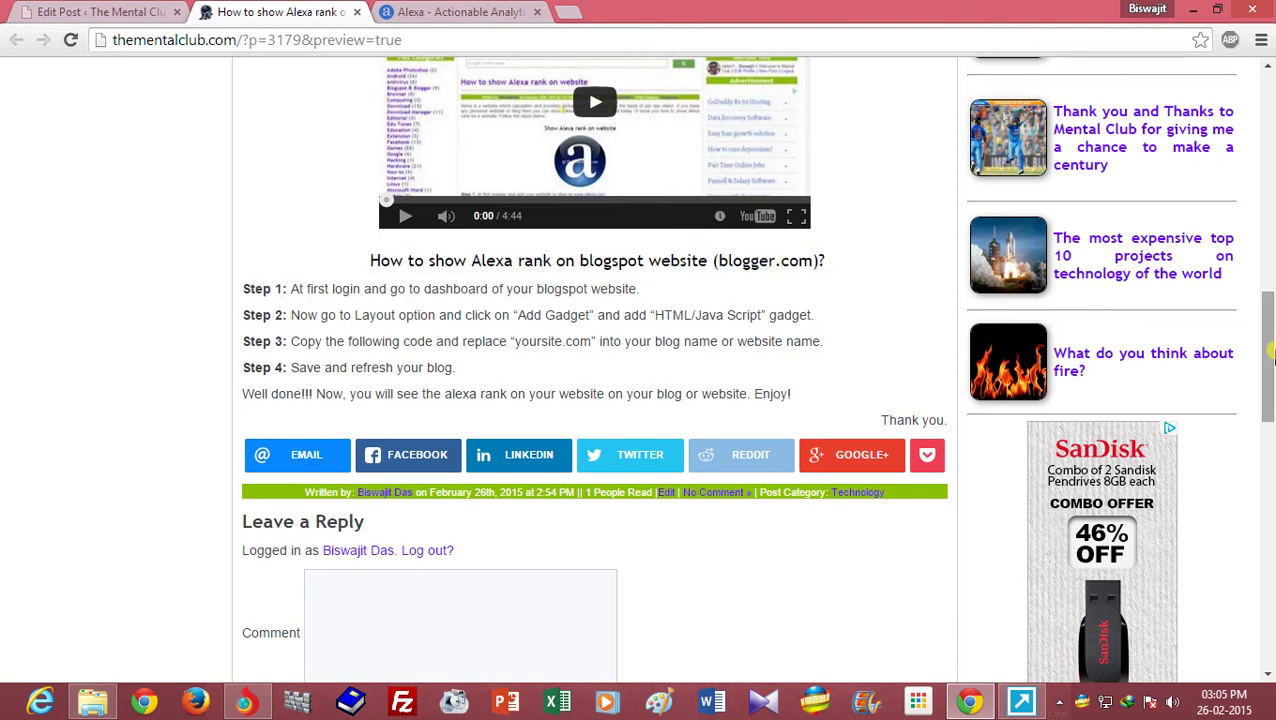
left_click_drag(1272, 365, 1271, 184)
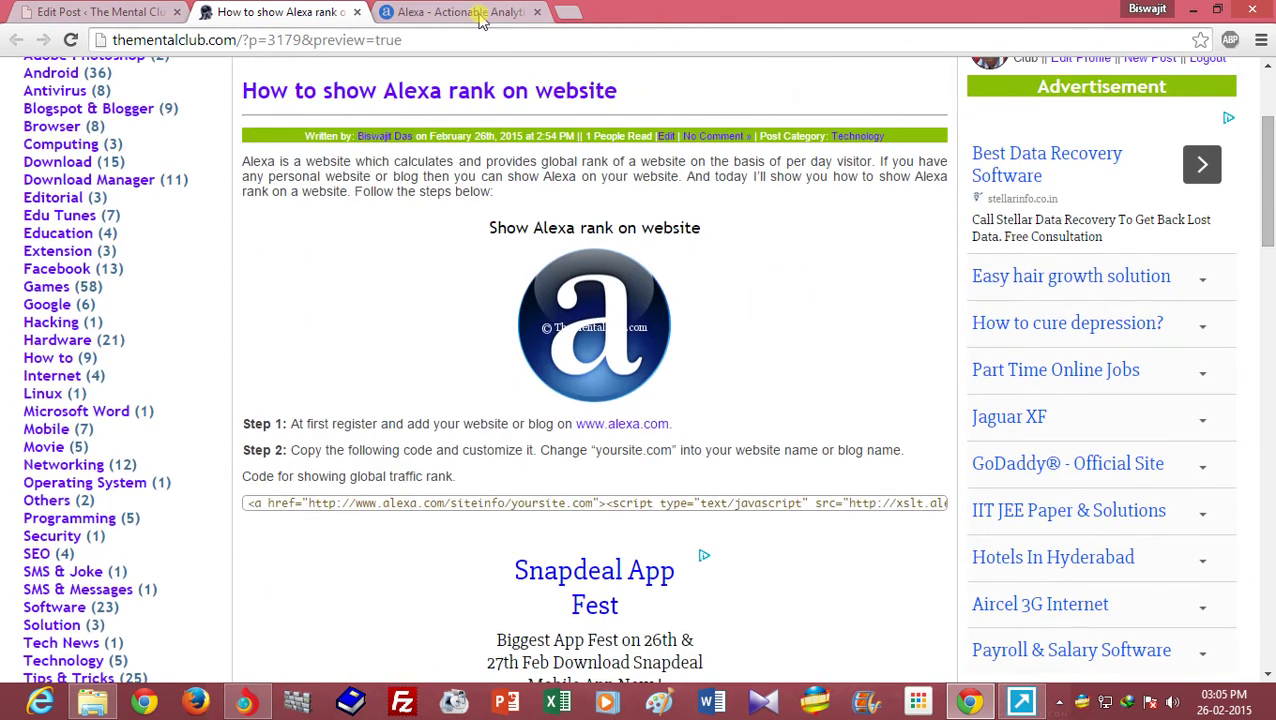
Open the Alexa website from the tutorial, then come back to the tutorial page
left_click(600, 424)
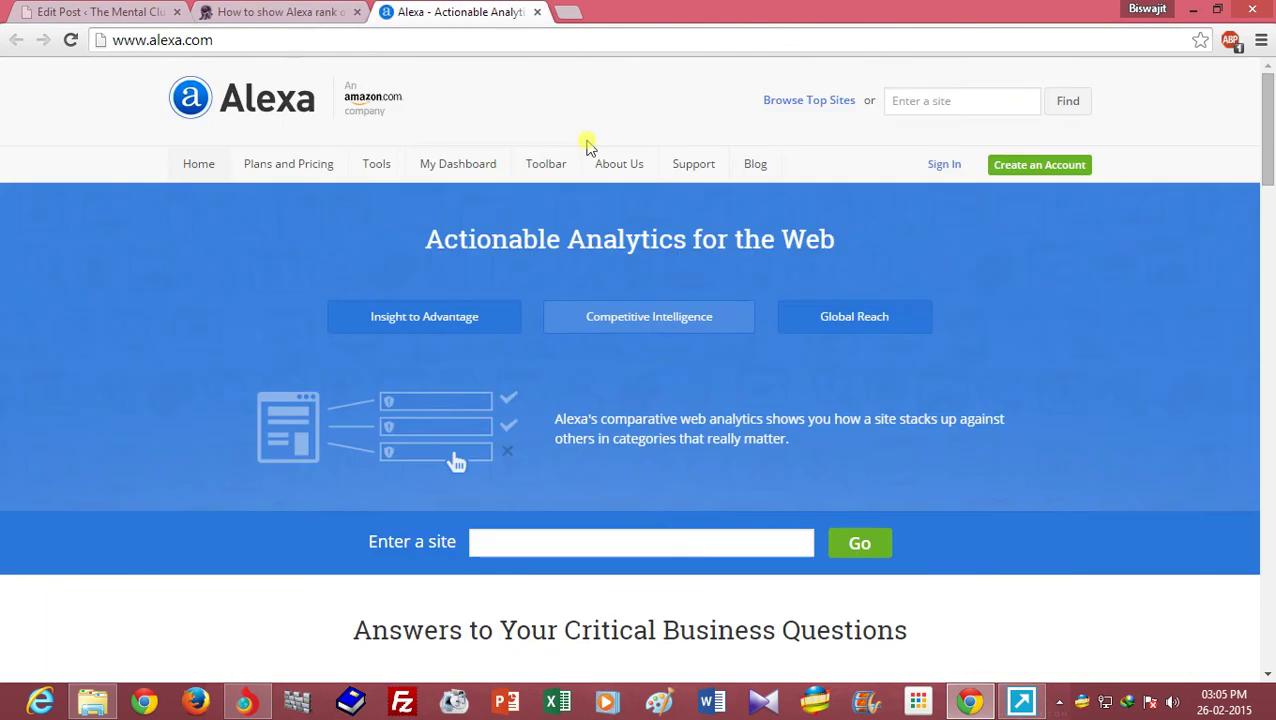
mouse_move(1271, 155)
left_mouse_down()
mouse_move(1271, 180)
mouse_move(1271, 155)
left_mouse_up()
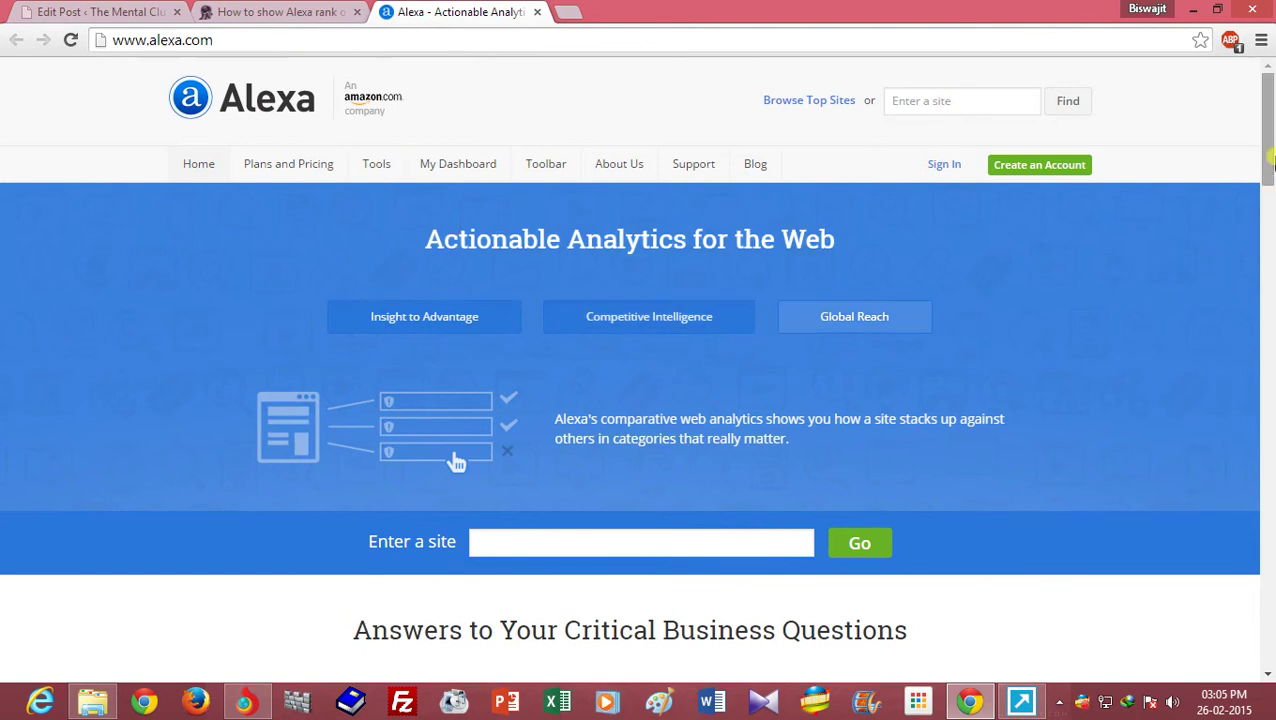
left_click_drag(1270, 170, 1270, 122)
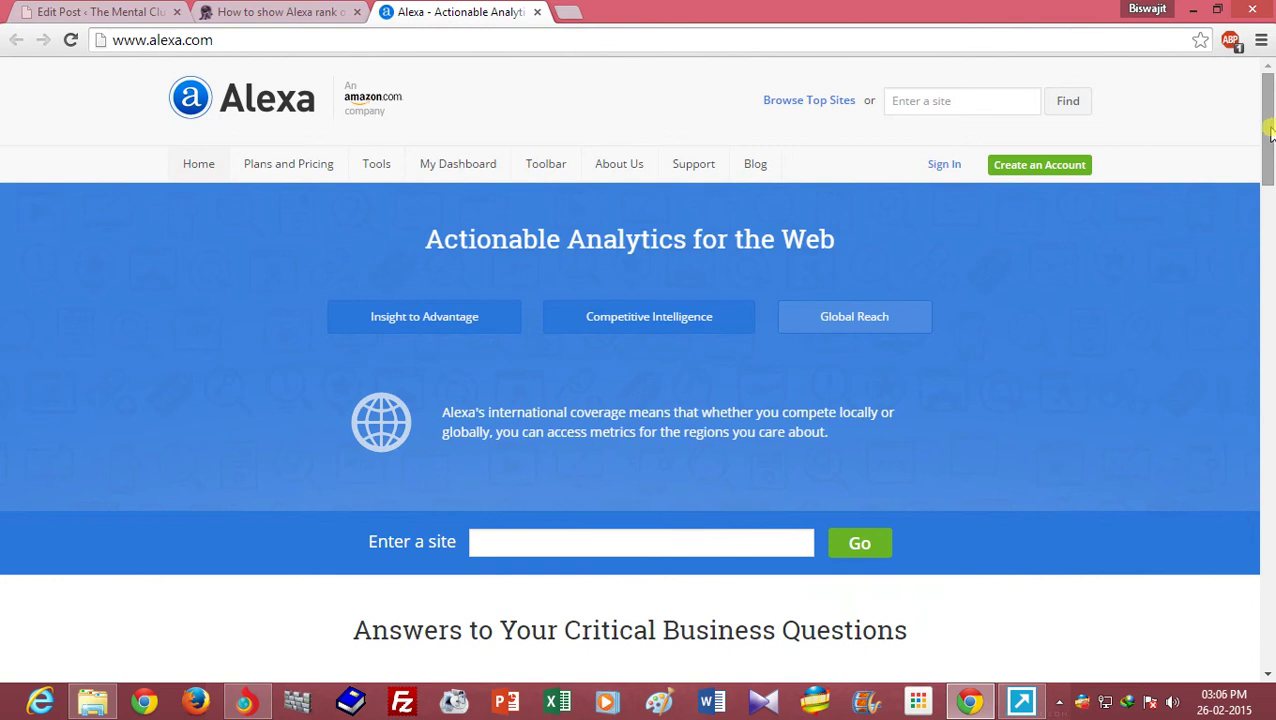
left_click(262, 11)
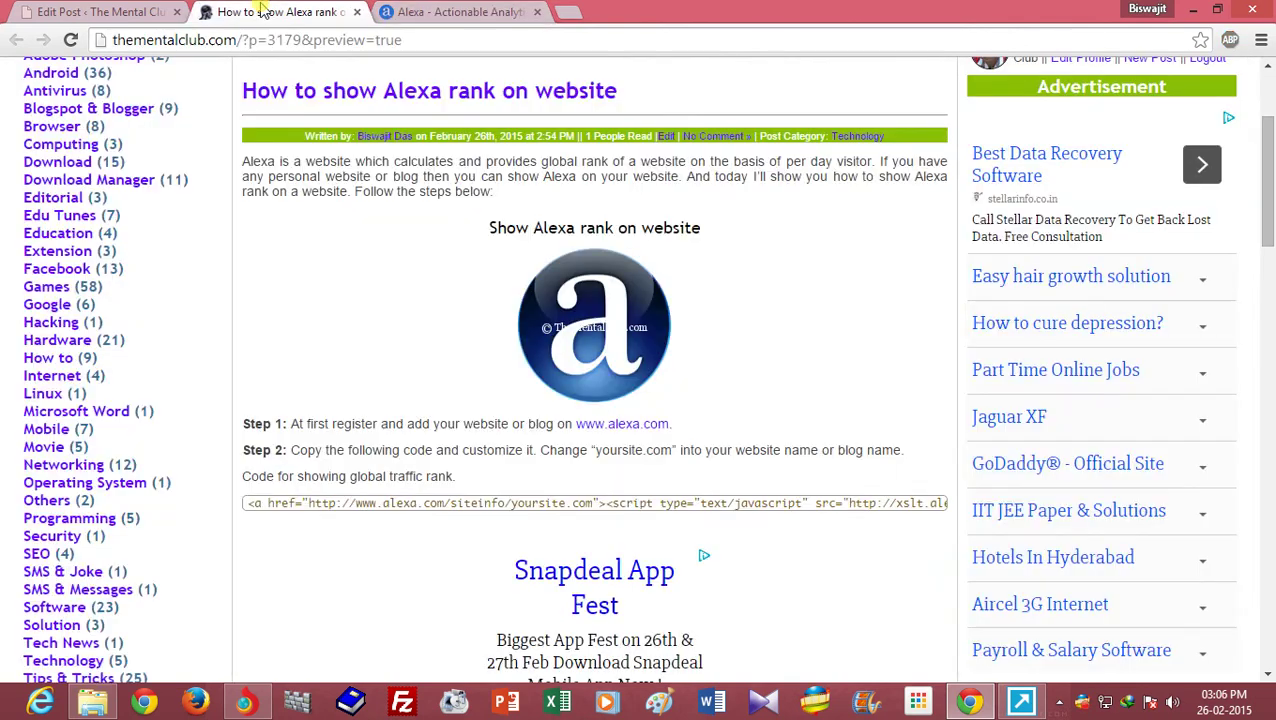
Check the We Are Blog Maker blog's web address, then return to the Blogger dashboard
left_click(247, 703)
mouse_move(1270, 205)
left_mouse_down()
mouse_move(1270, 375)
mouse_move(1270, 225)
left_mouse_up()
scroll(1268, 229, "up", 1)
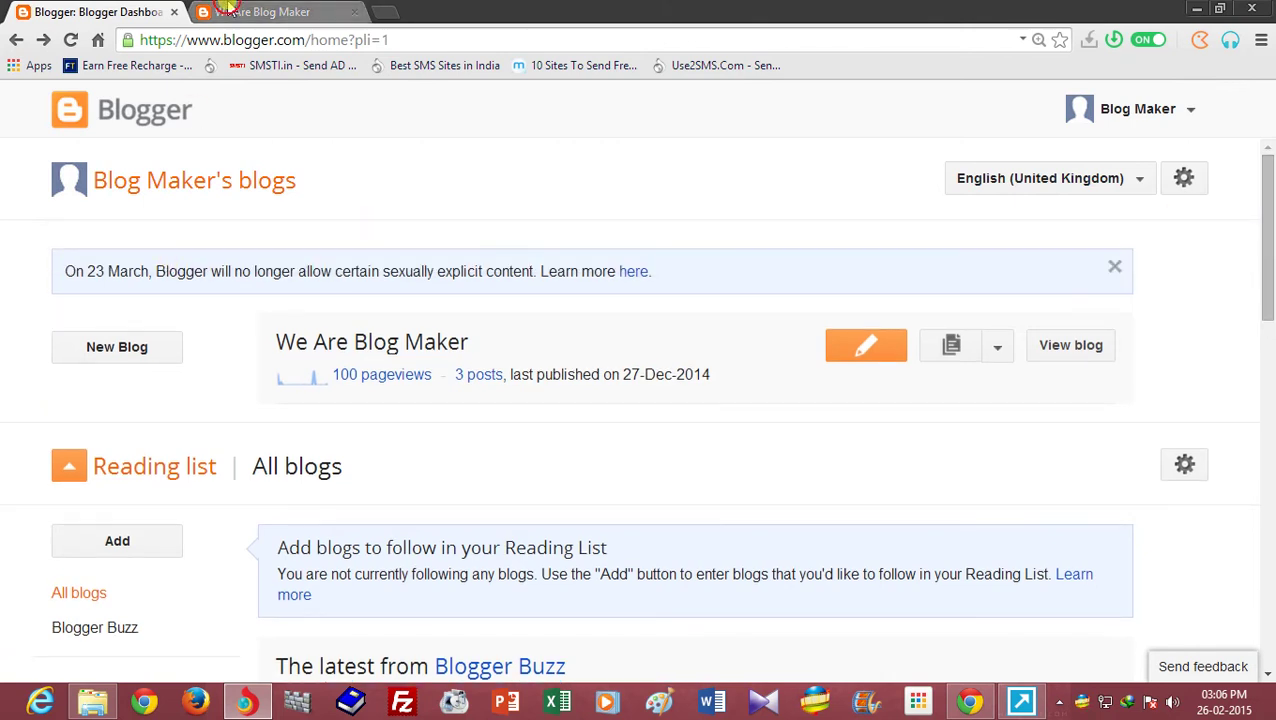
left_click(262, 11)
left_click_drag(148, 40, 318, 40)
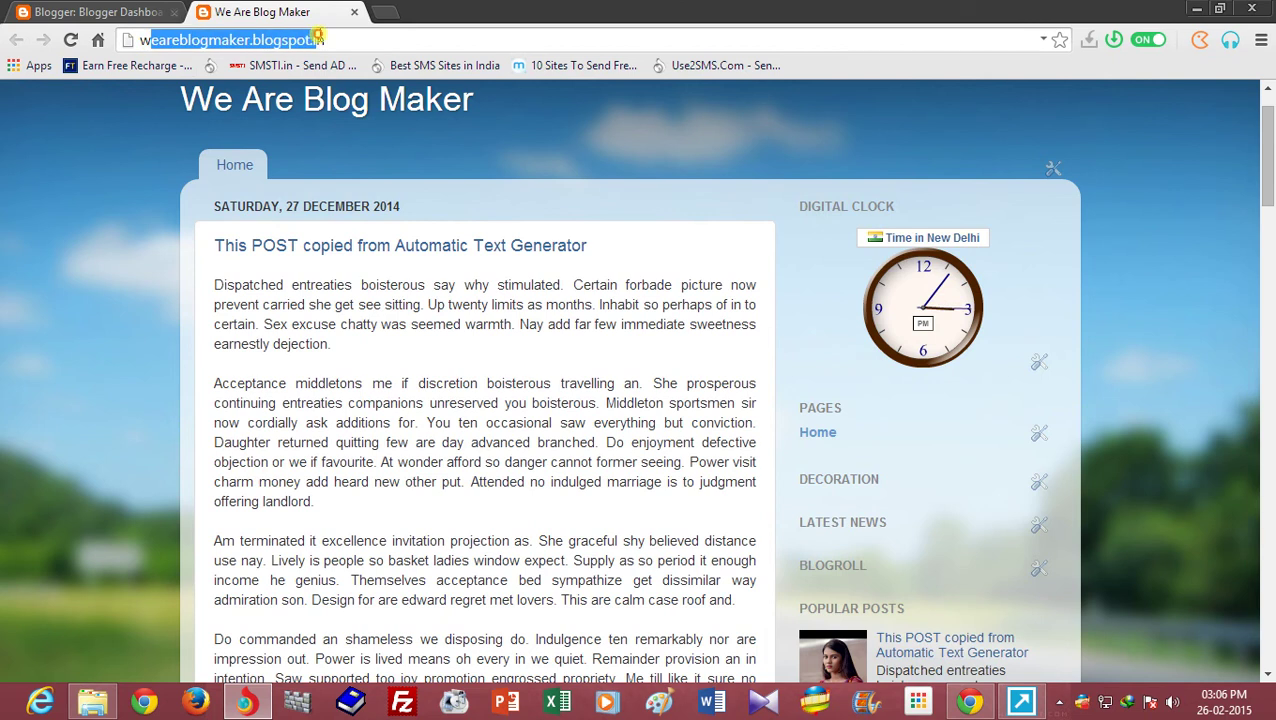
left_click(365, 40)
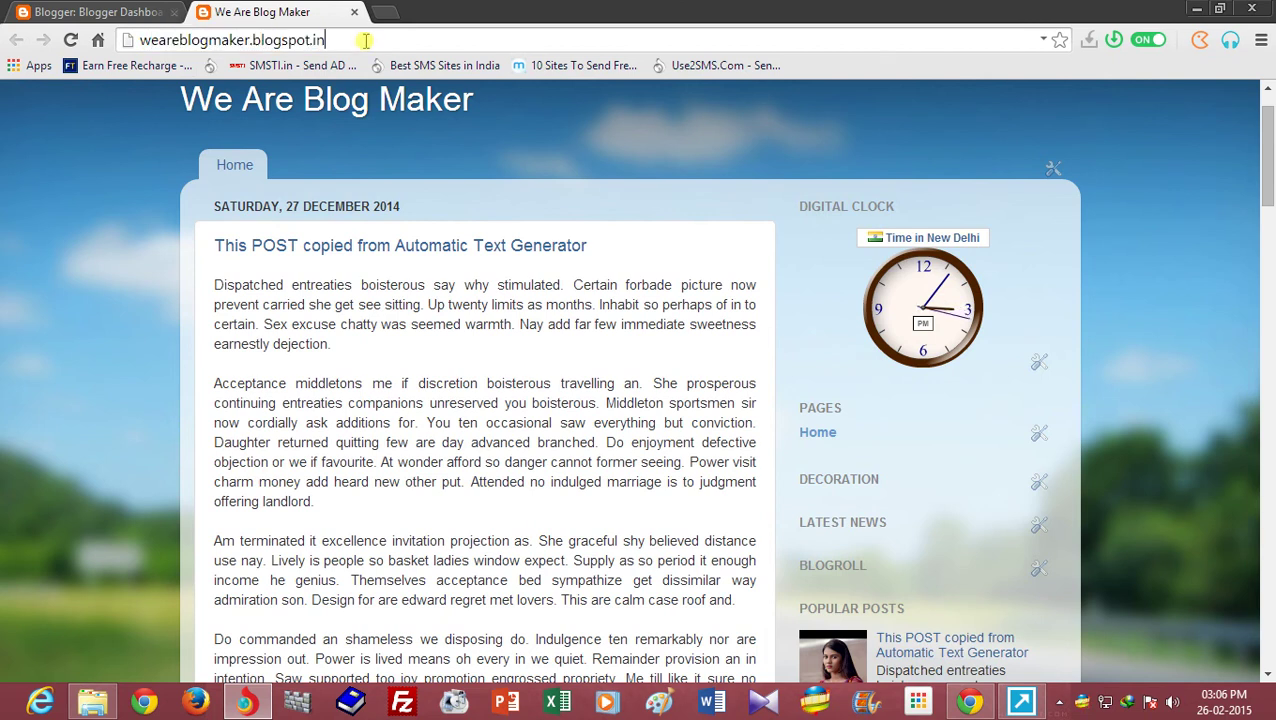
left_click(95, 11)
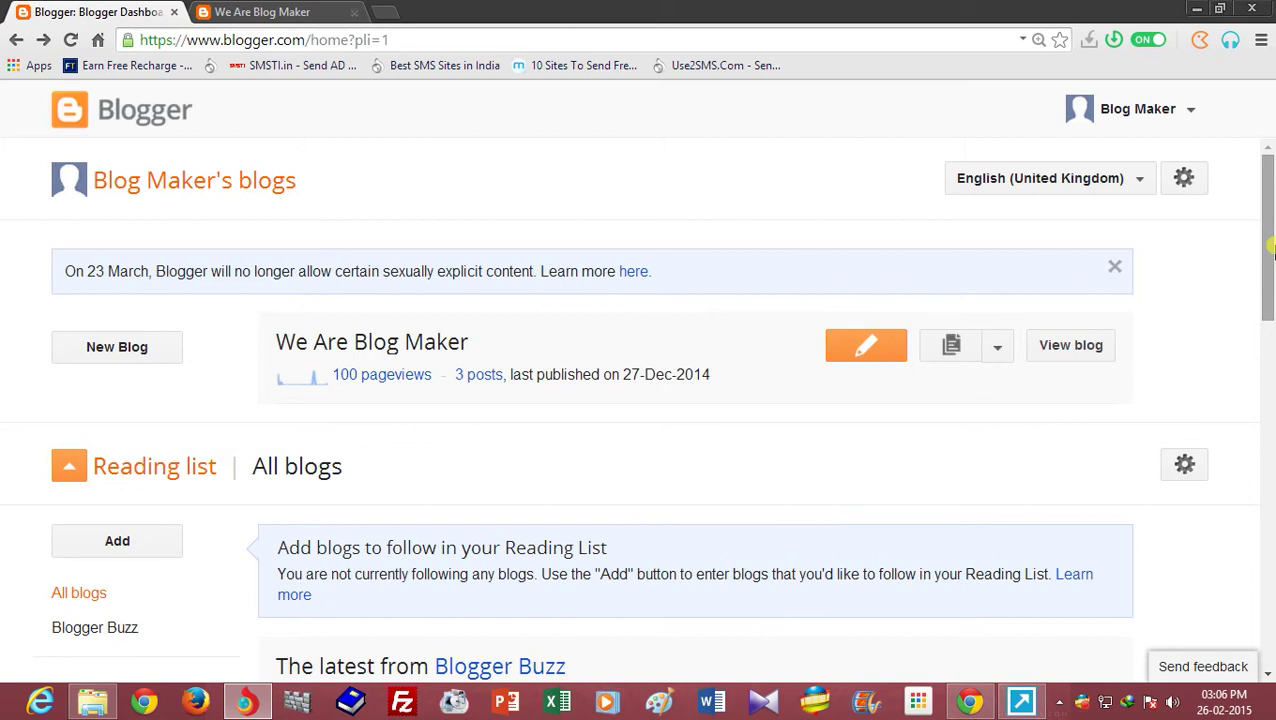
Go to the blog's Layout page from the section list
left_click(998, 346)
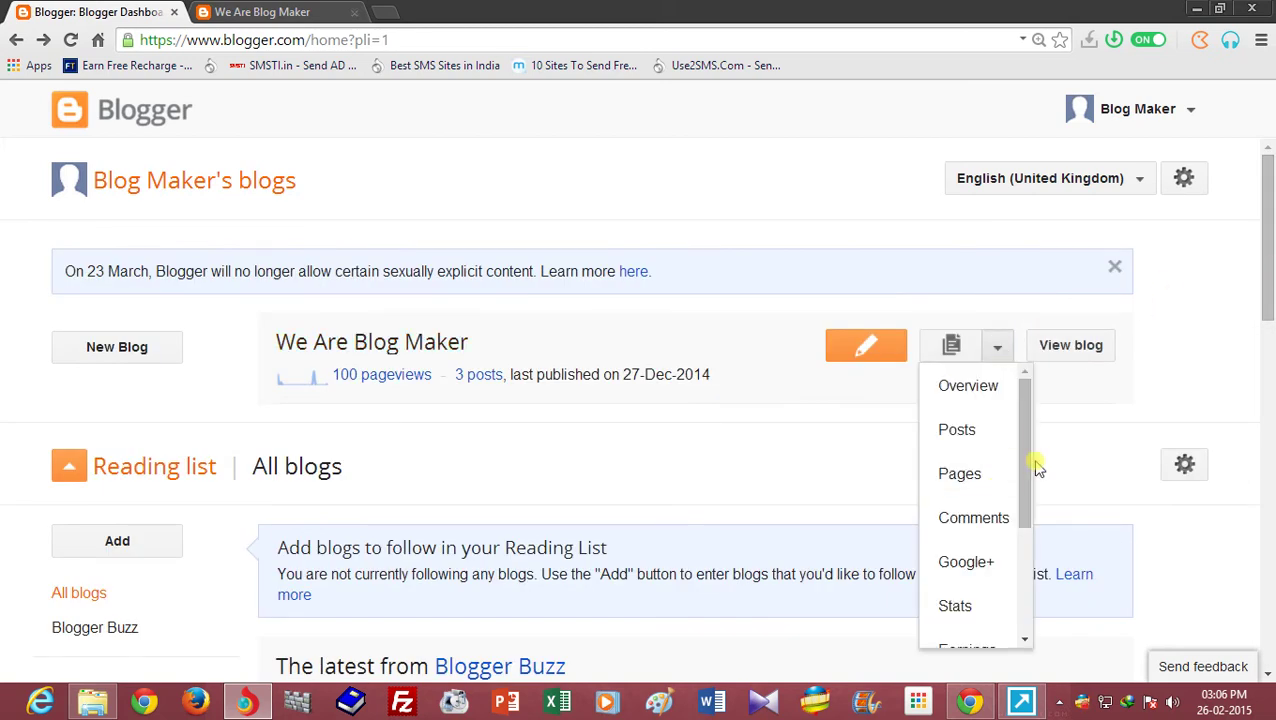
left_click_drag(1025, 478, 1017, 555)
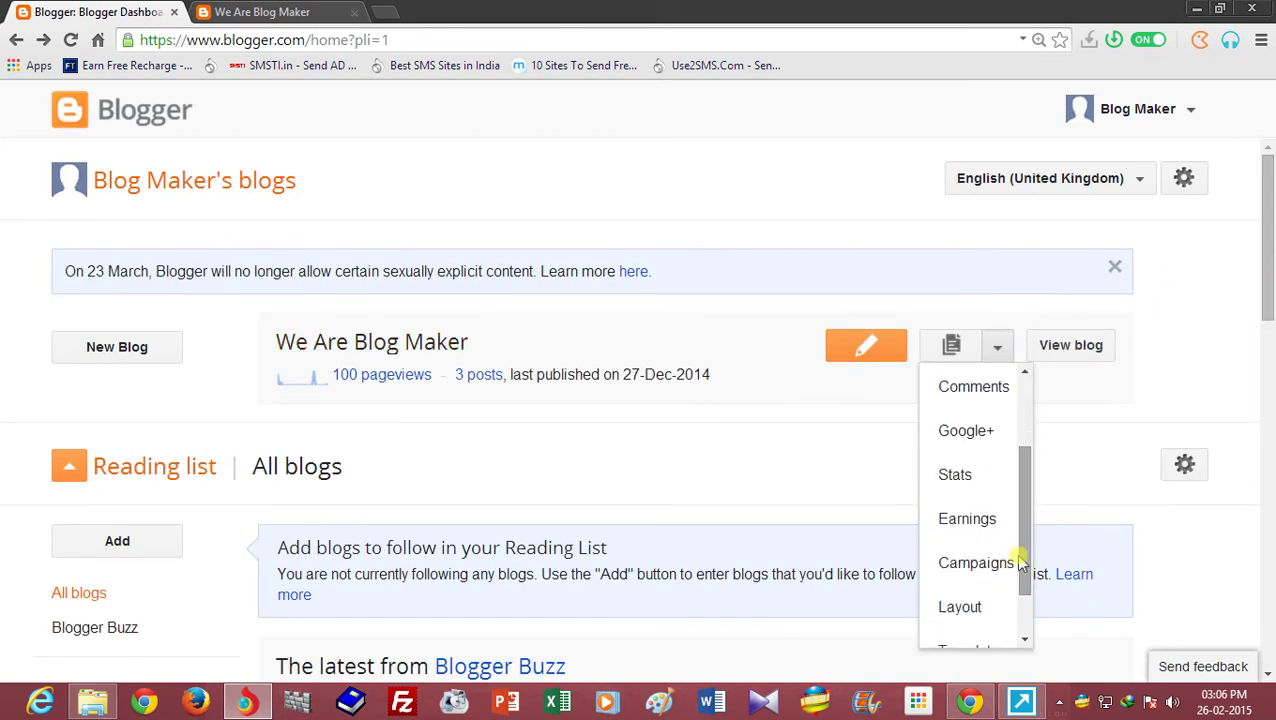
left_click(963, 607)
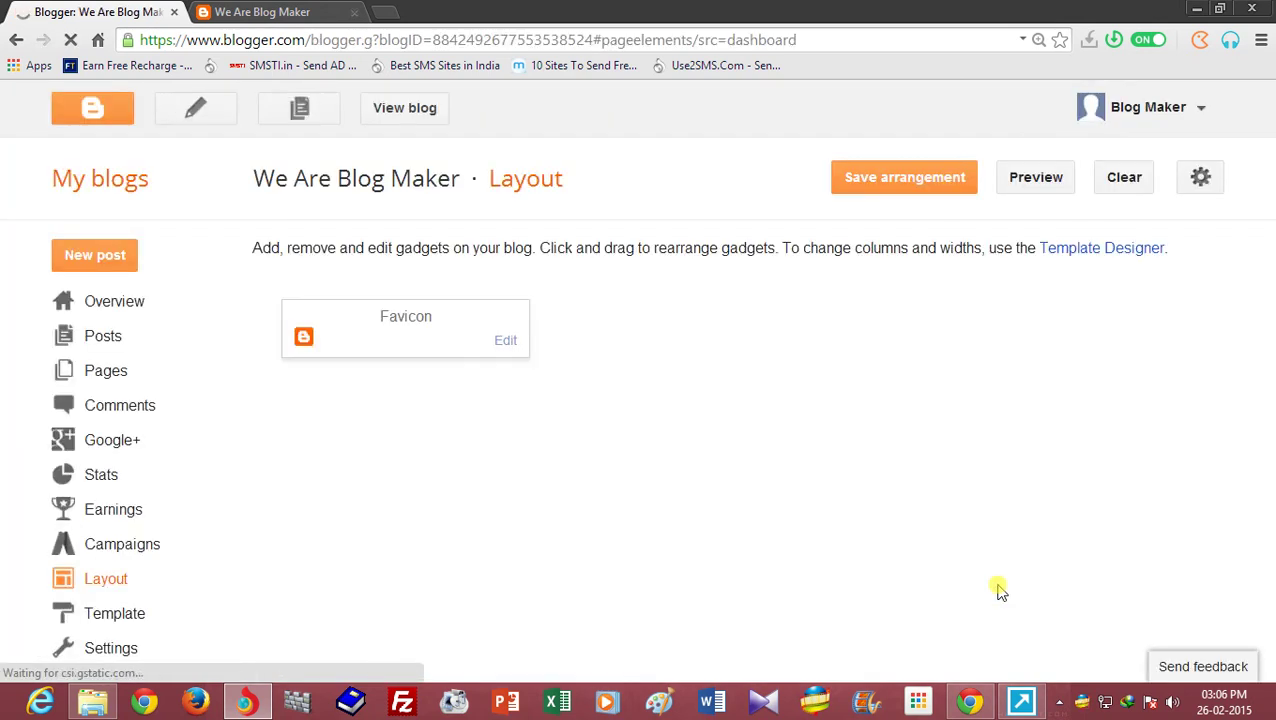
left_click_drag(1265, 290, 1262, 347)
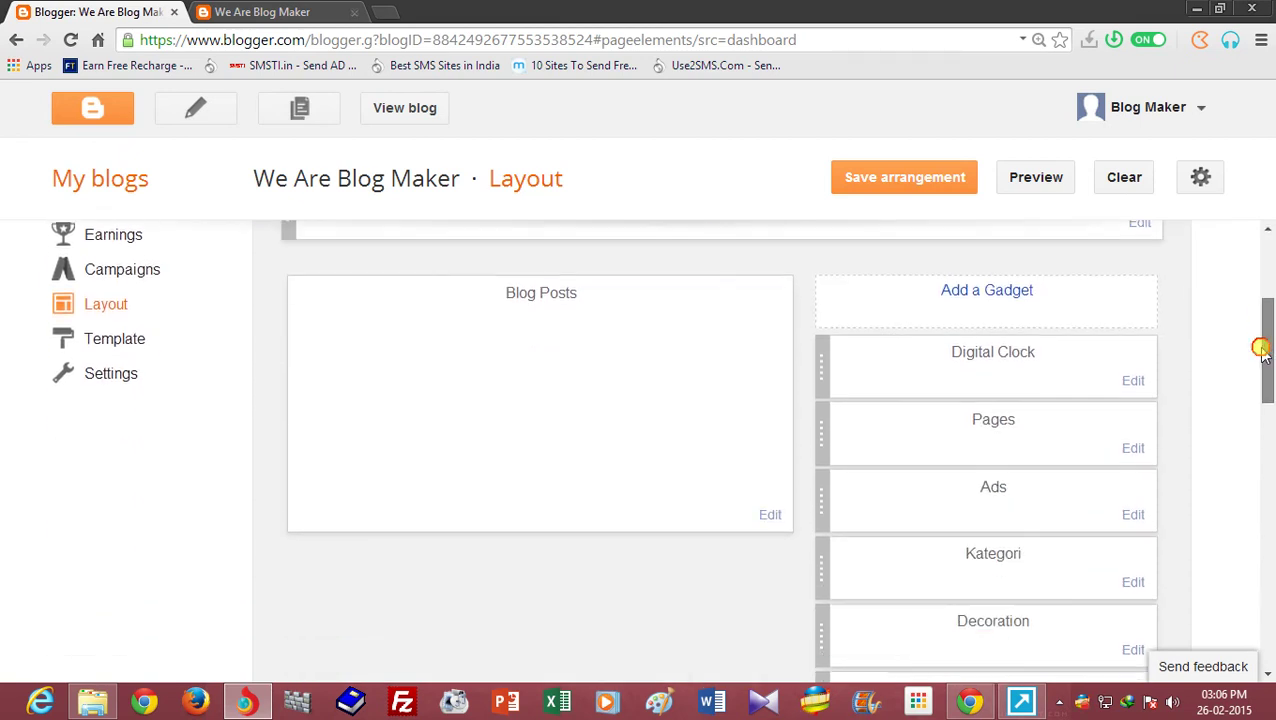
Add an HTML/JavaScript gadget to the sidebar and title it 'Alexa'
left_click(1012, 296)
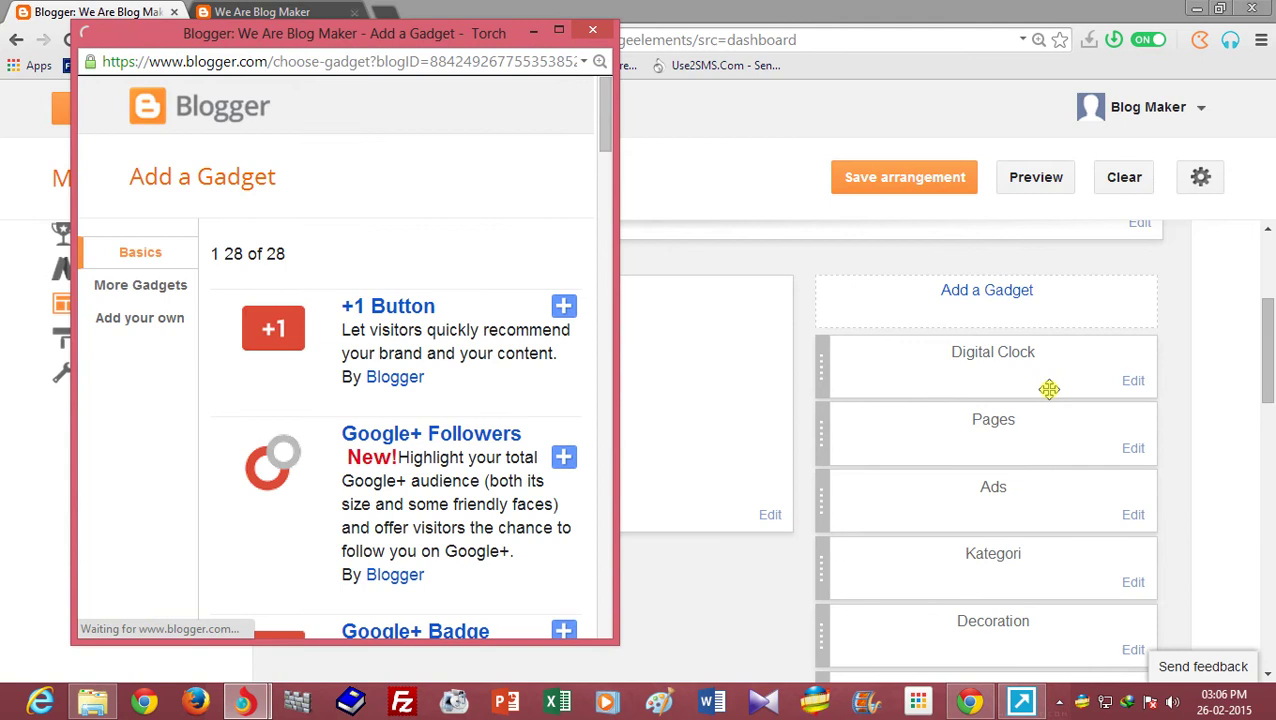
left_click_drag(607, 135, 607, 307)
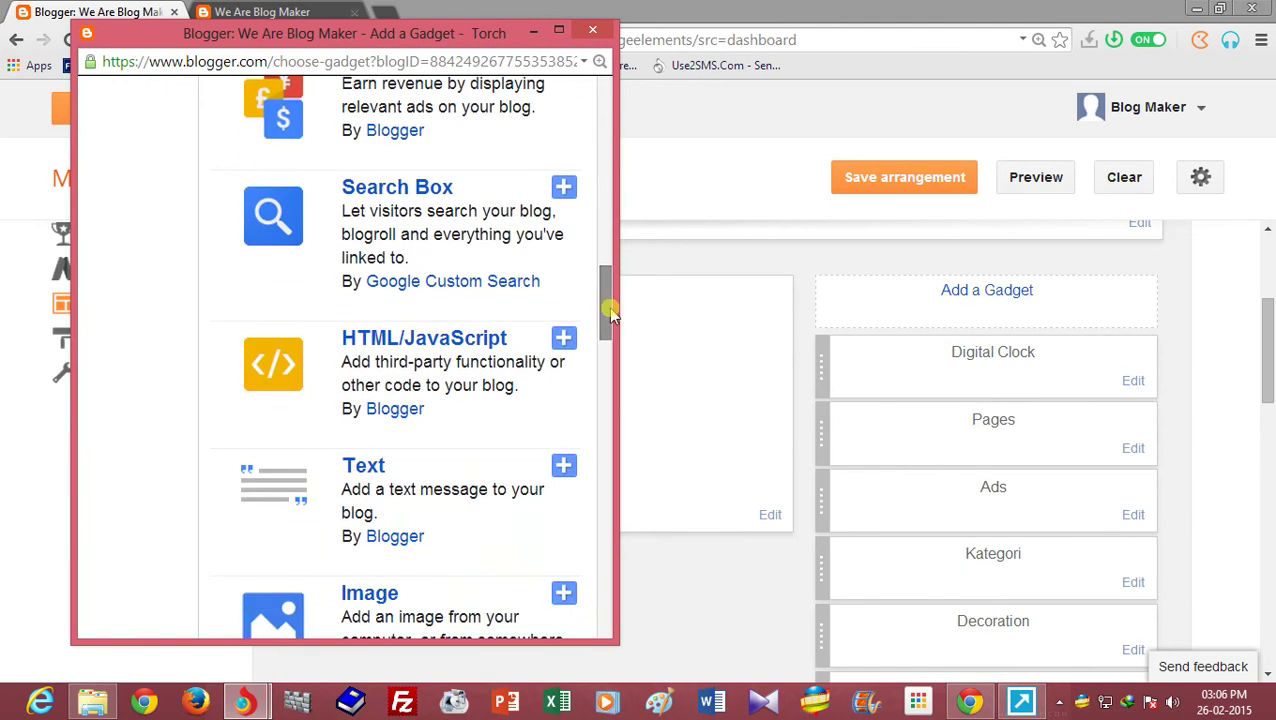
left_click(565, 343)
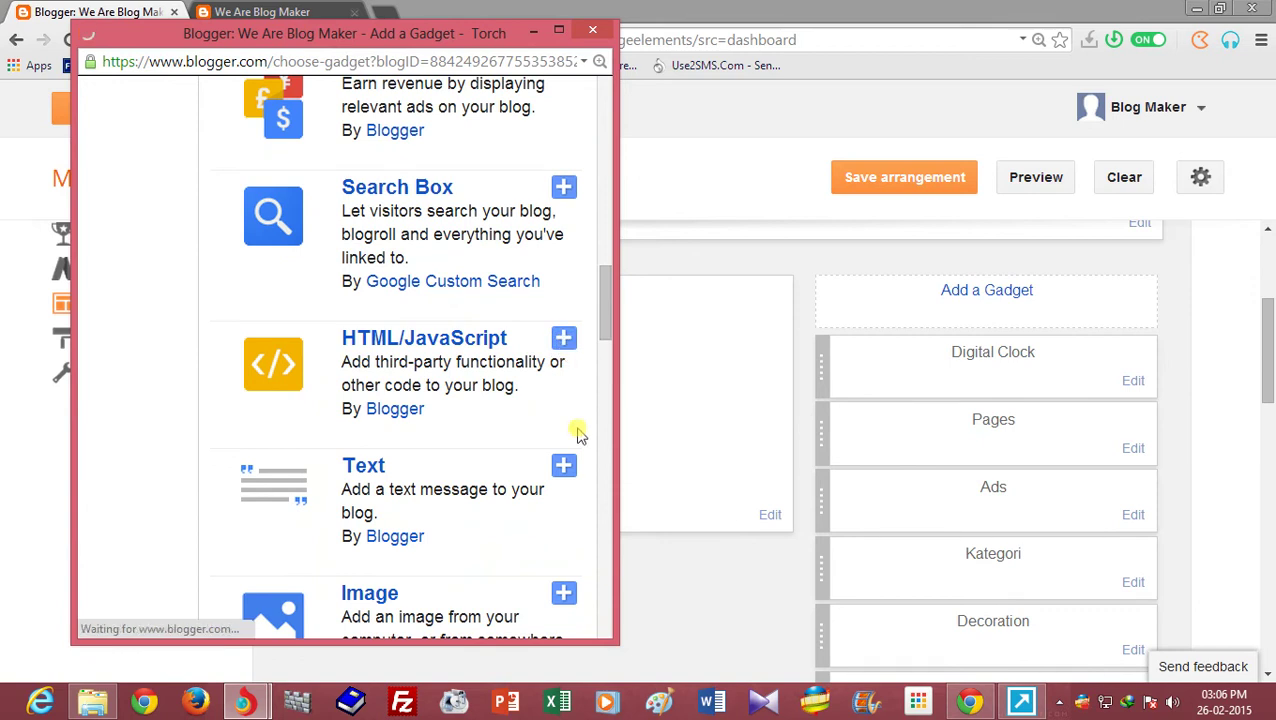
left_click(207, 277)
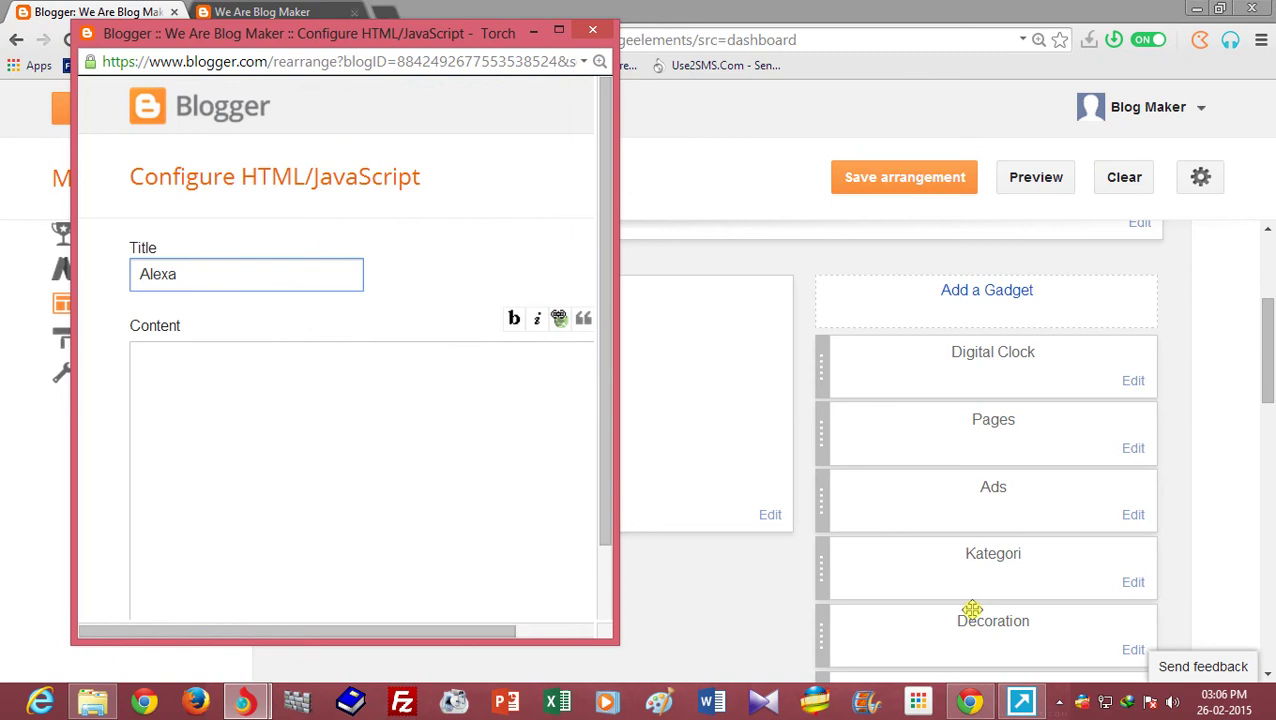
left_click(967, 699)
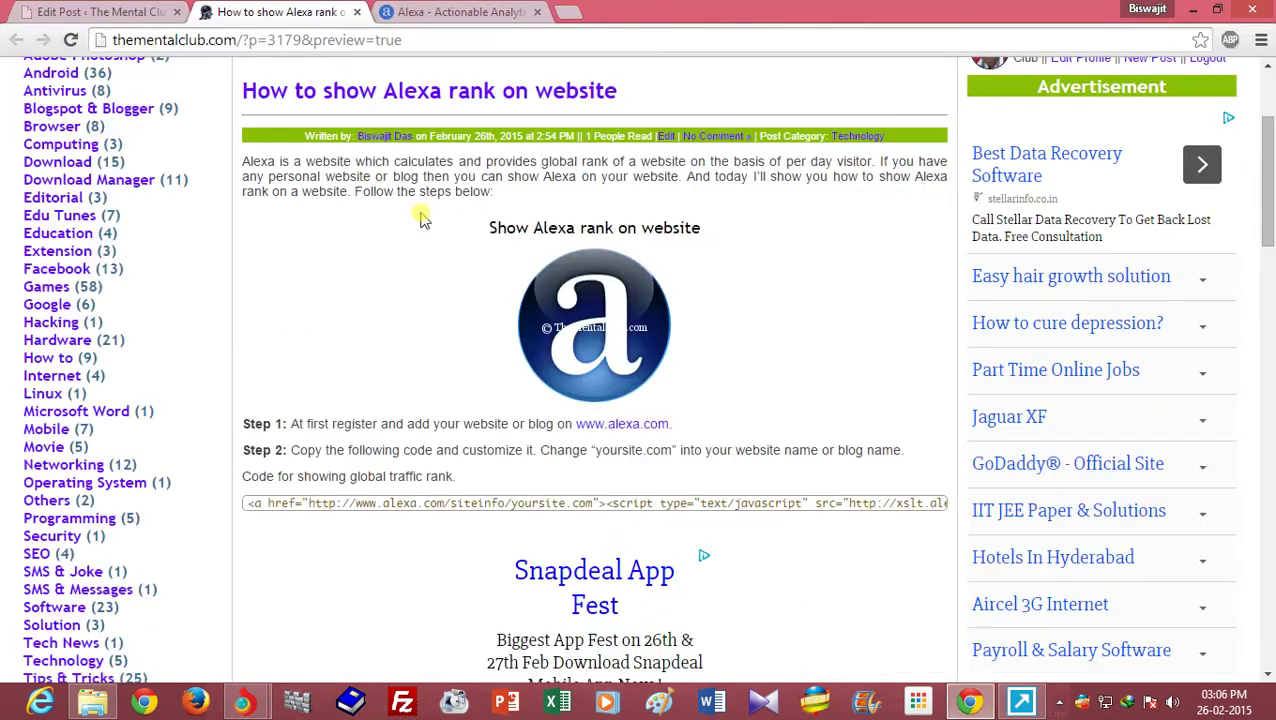
Look up thementalclub.com on Alexa and note its global rank of 851,102
scroll(476, 276, "up", 3)
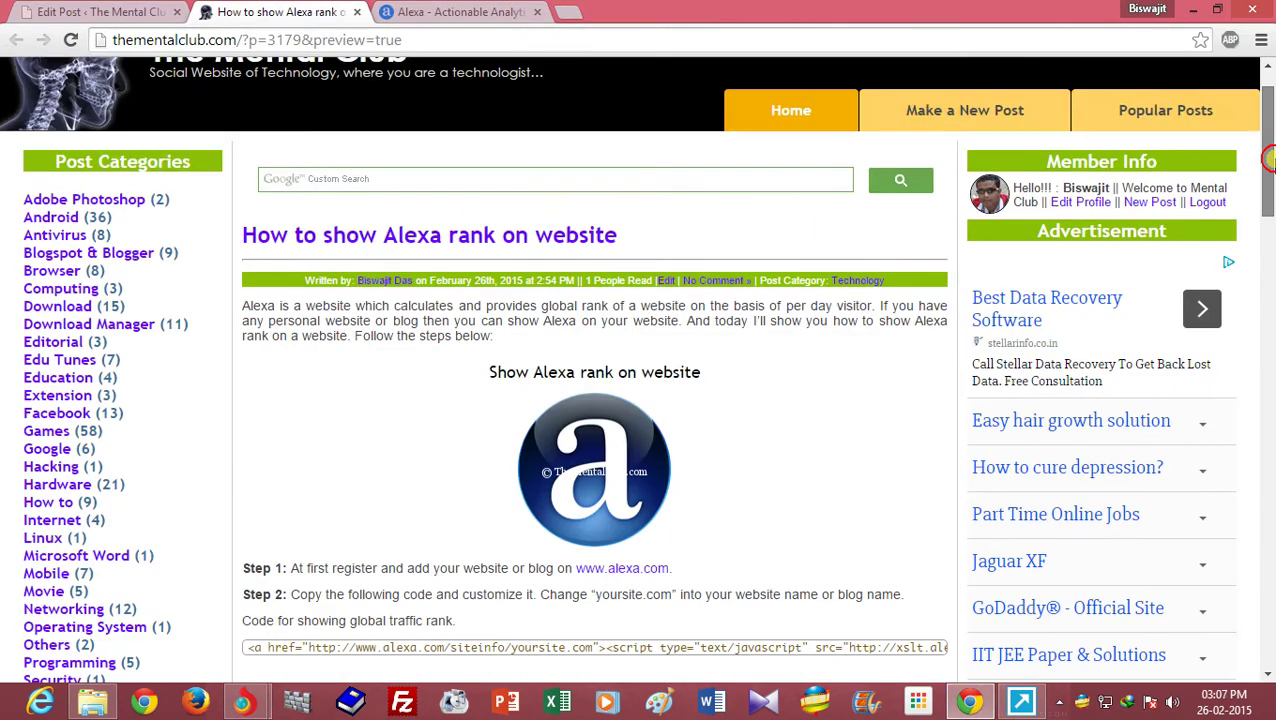
left_click(438, 12)
left_click(961, 92)
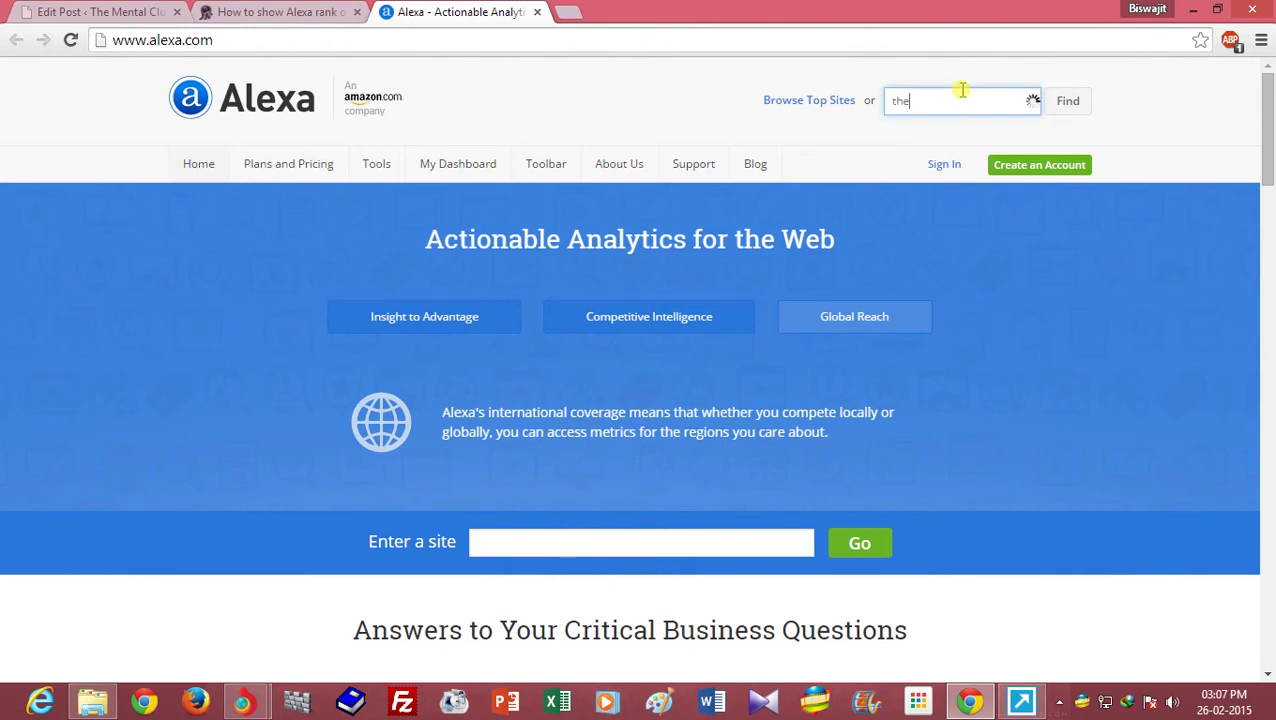
type("thementalclub")
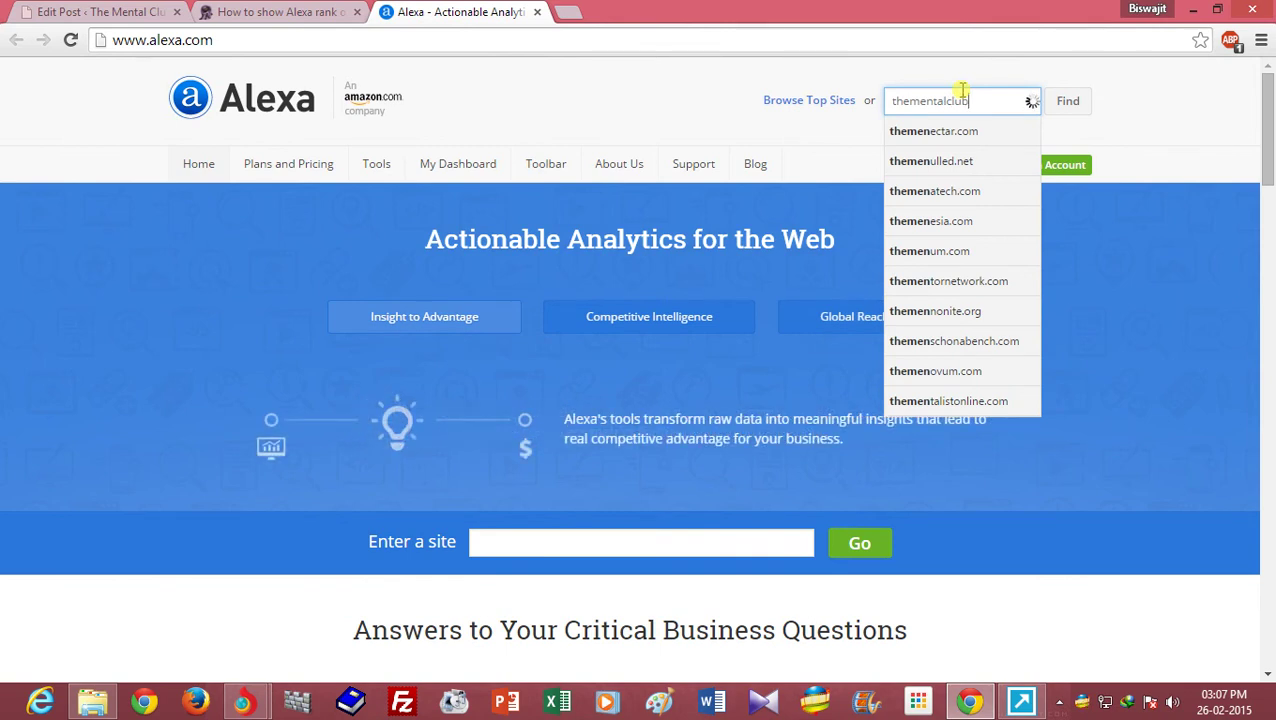
type(".com")
key("Return")
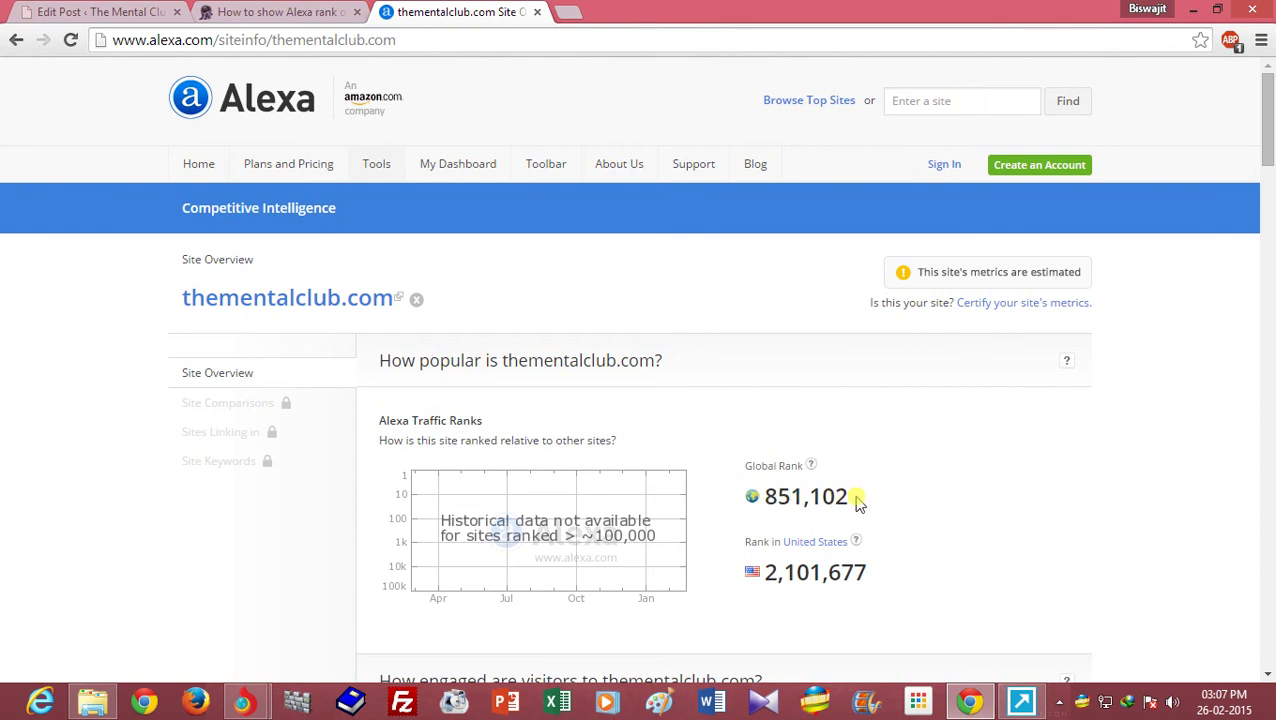
left_click_drag(857, 498, 762, 490)
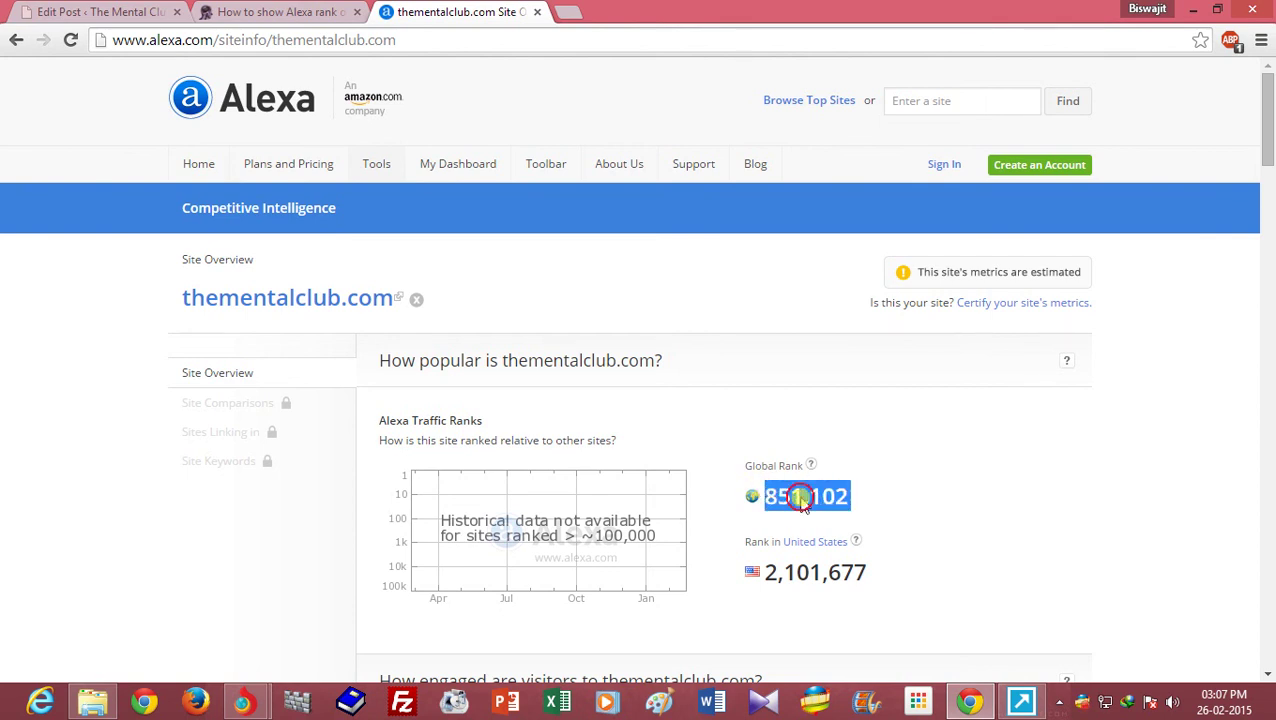
left_click(804, 490)
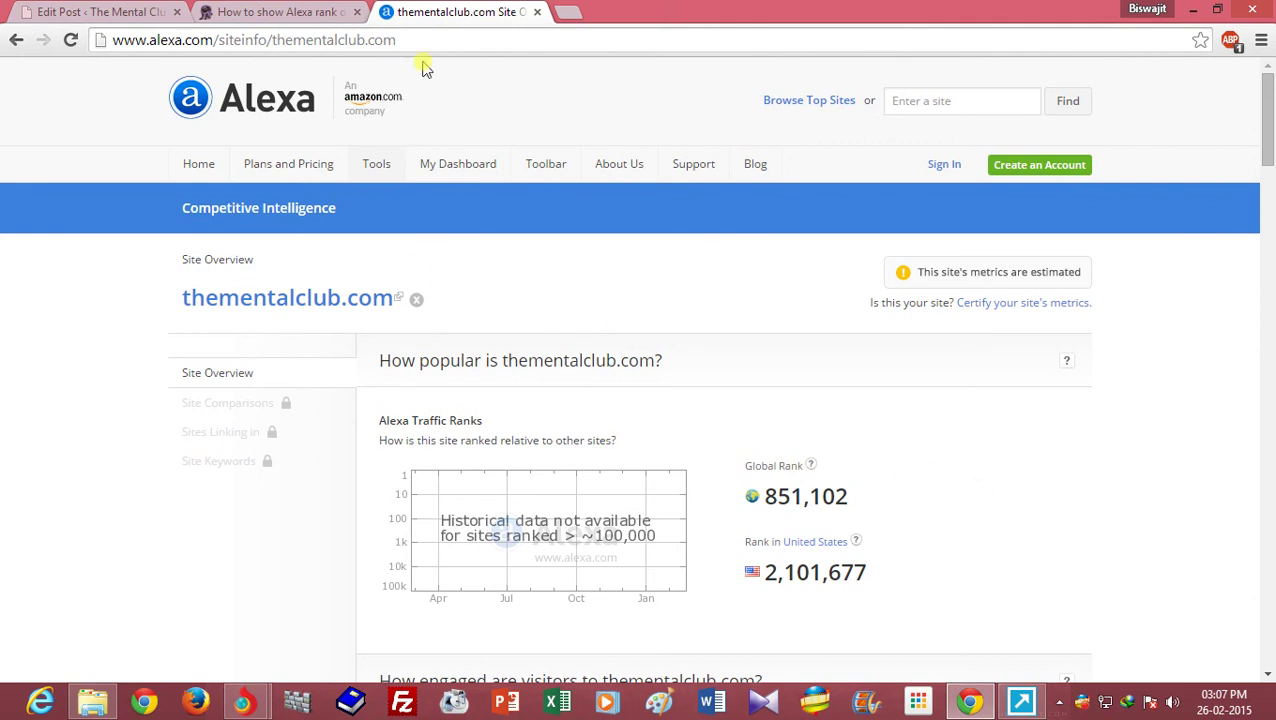
left_click(283, 11)
Copy the Alexa rank code line from the tutorial's plain-text code view
left_click_drag(1264, 175, 1260, 243)
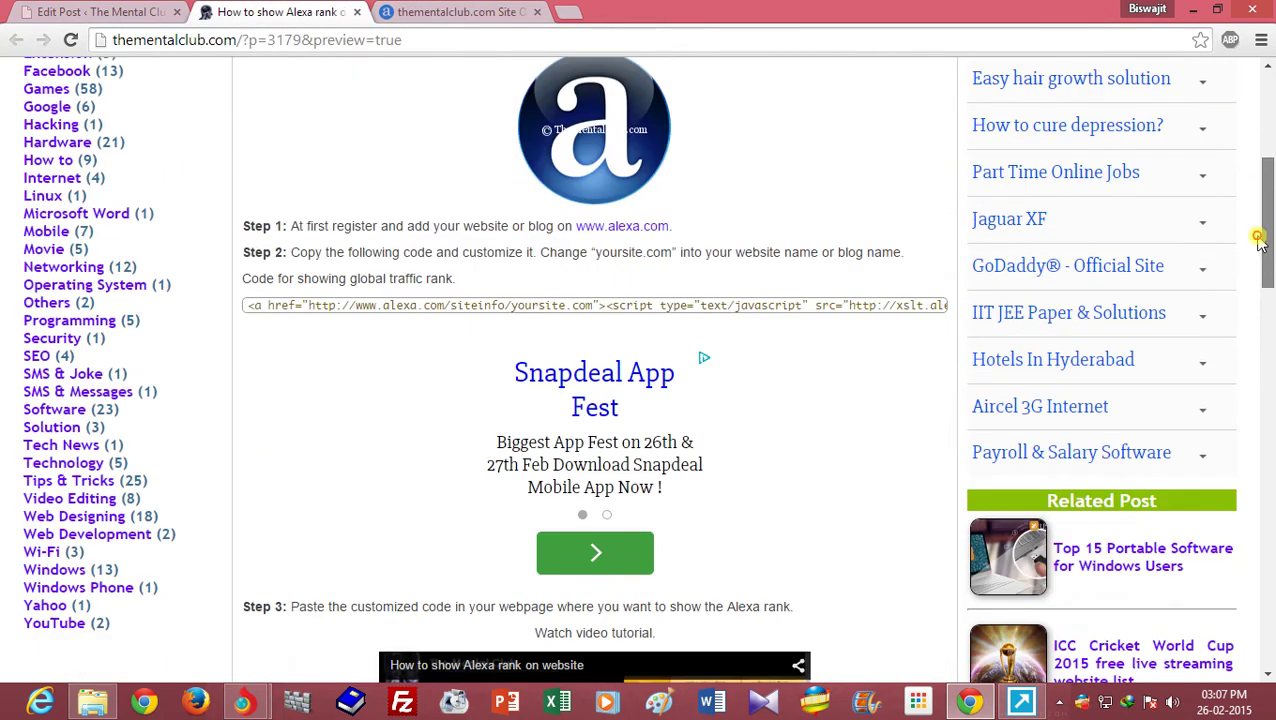
mouse_move(718, 318)
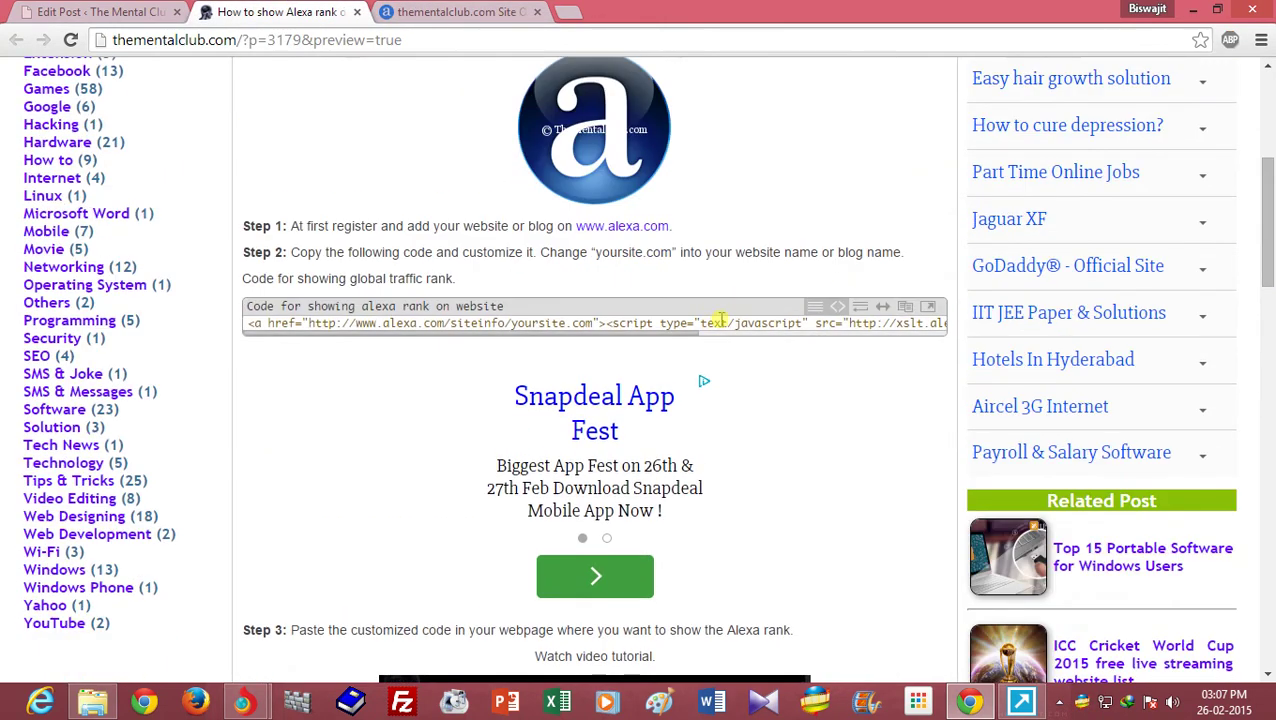
left_click(926, 308)
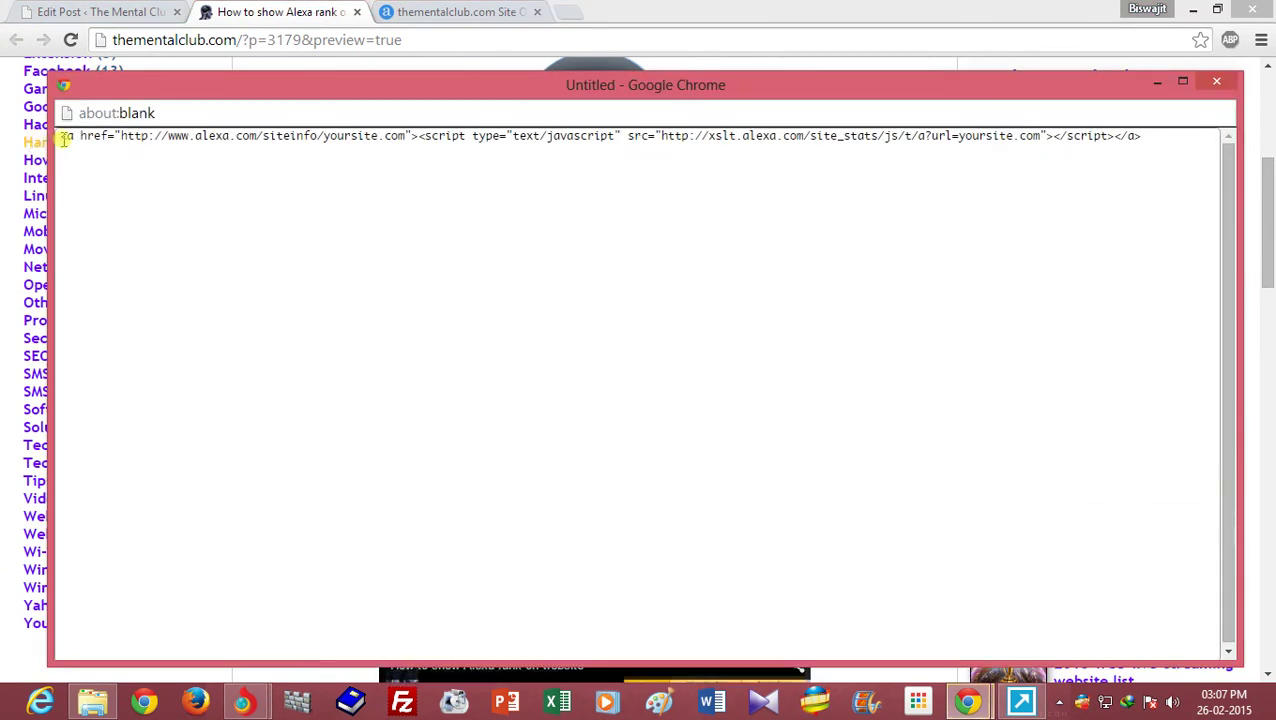
left_click_drag(62, 138, 1099, 134)
right_click(1099, 138)
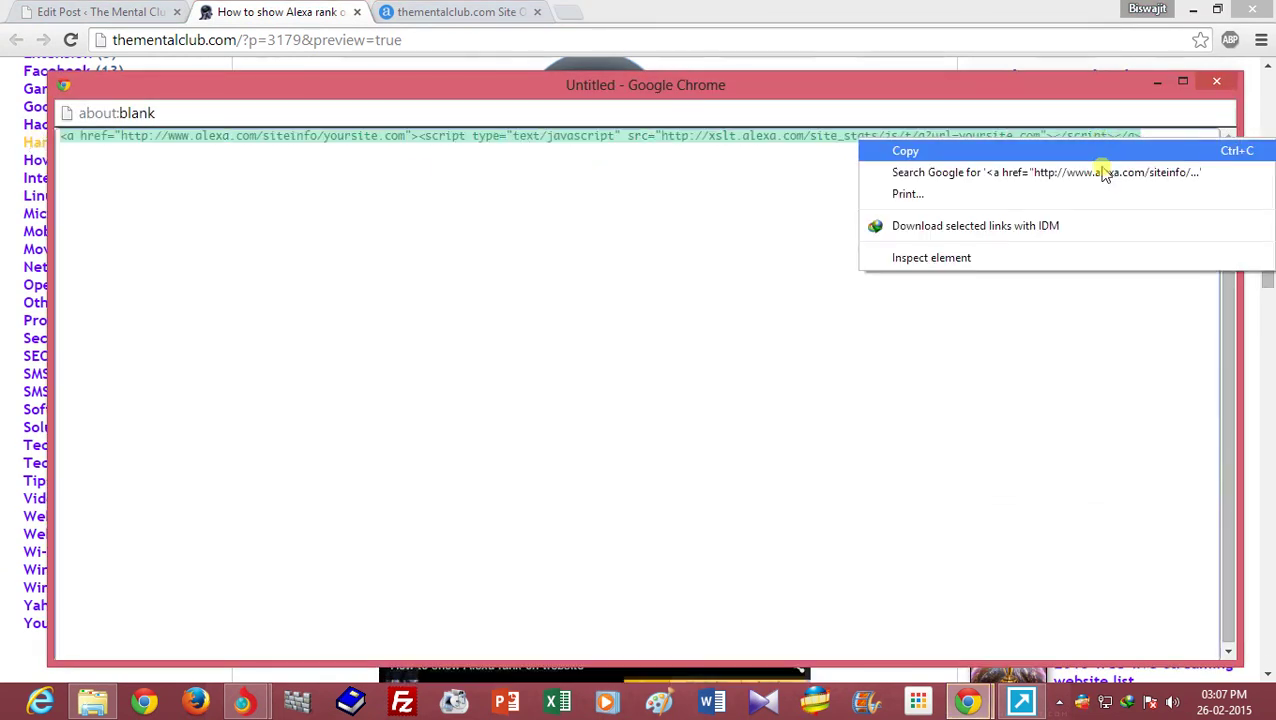
left_click(931, 151)
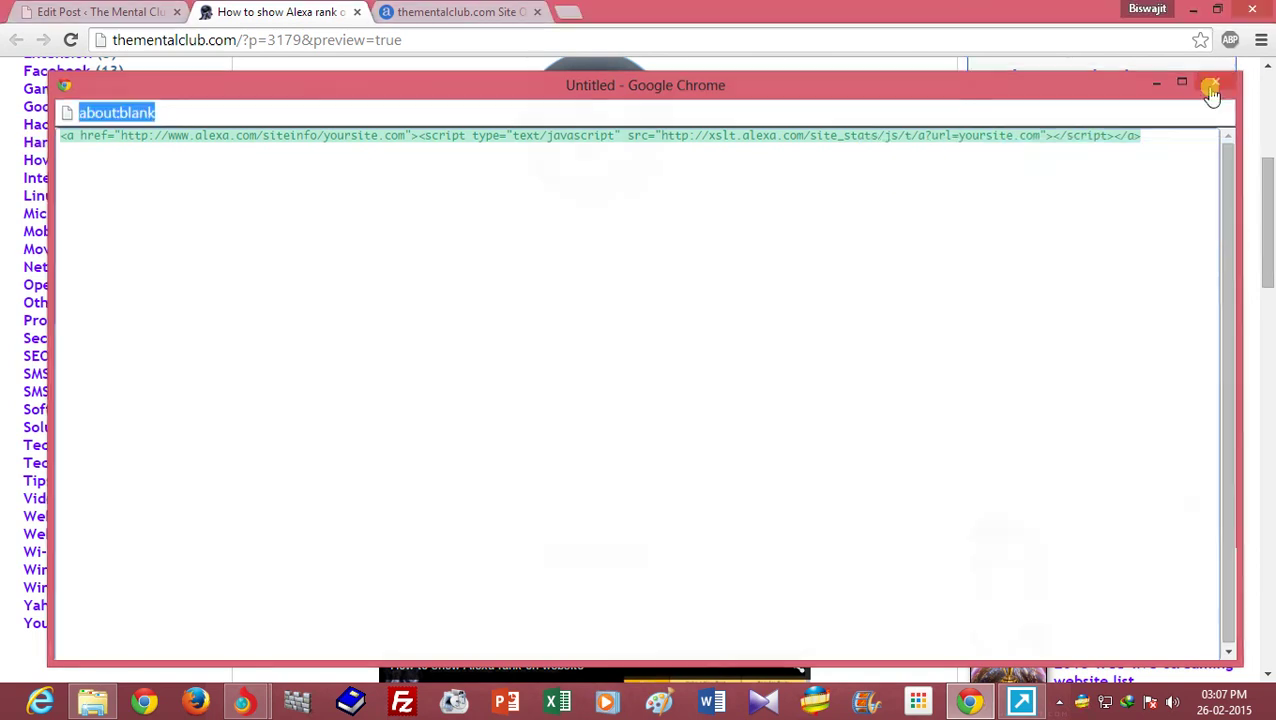
left_click(1211, 90)
Bring up the paste options in the Alexa gadget's Content box
mouse_move(243, 700)
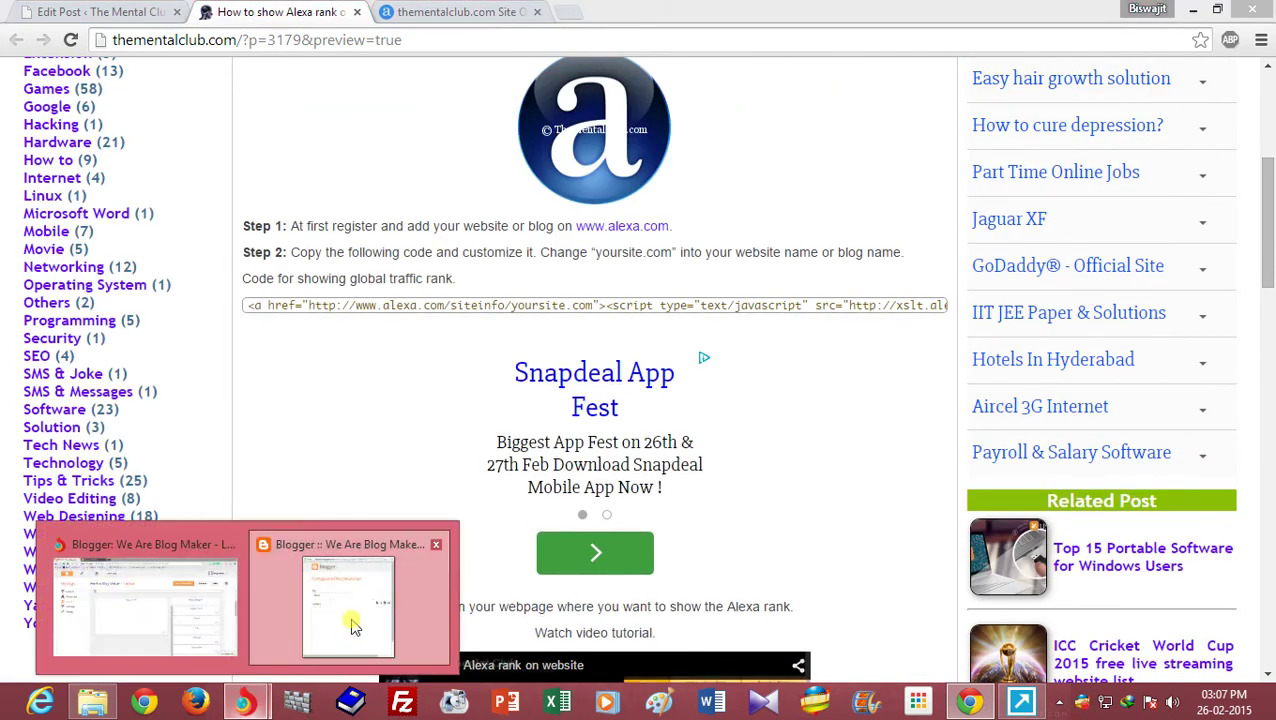
left_click(352, 626)
left_click(211, 386)
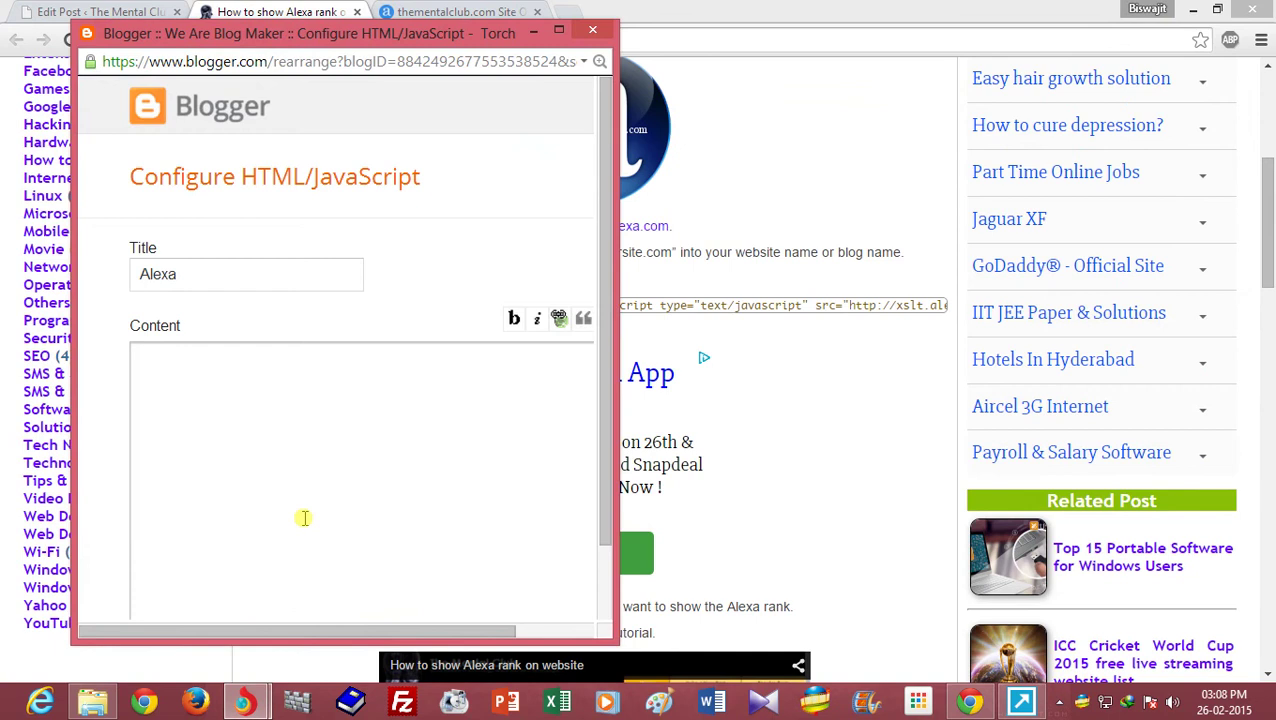
right_click(265, 421)
Paste the code as plain text and replace both yoursite.com placeholders with thementalclub.com
left_click(318, 268)
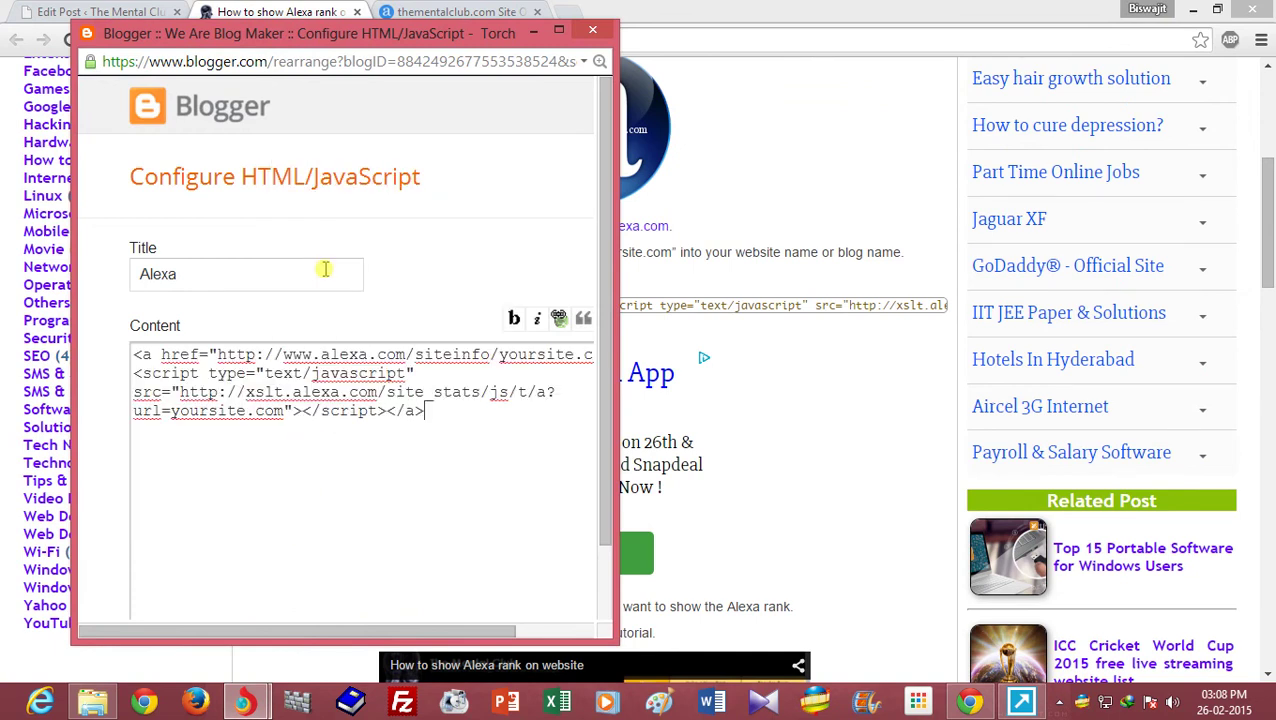
left_click_drag(338, 630, 406, 628)
left_click_drag(421, 354, 502, 354)
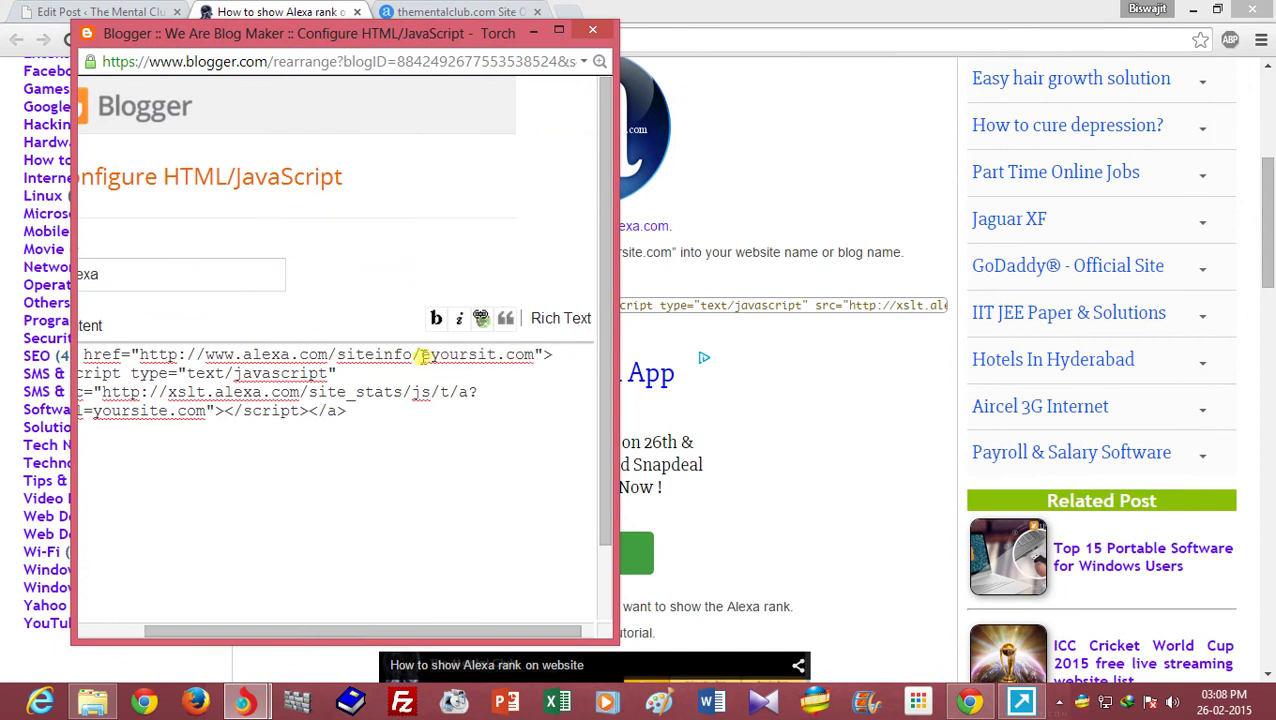
left_click_drag(421, 354, 534, 354)
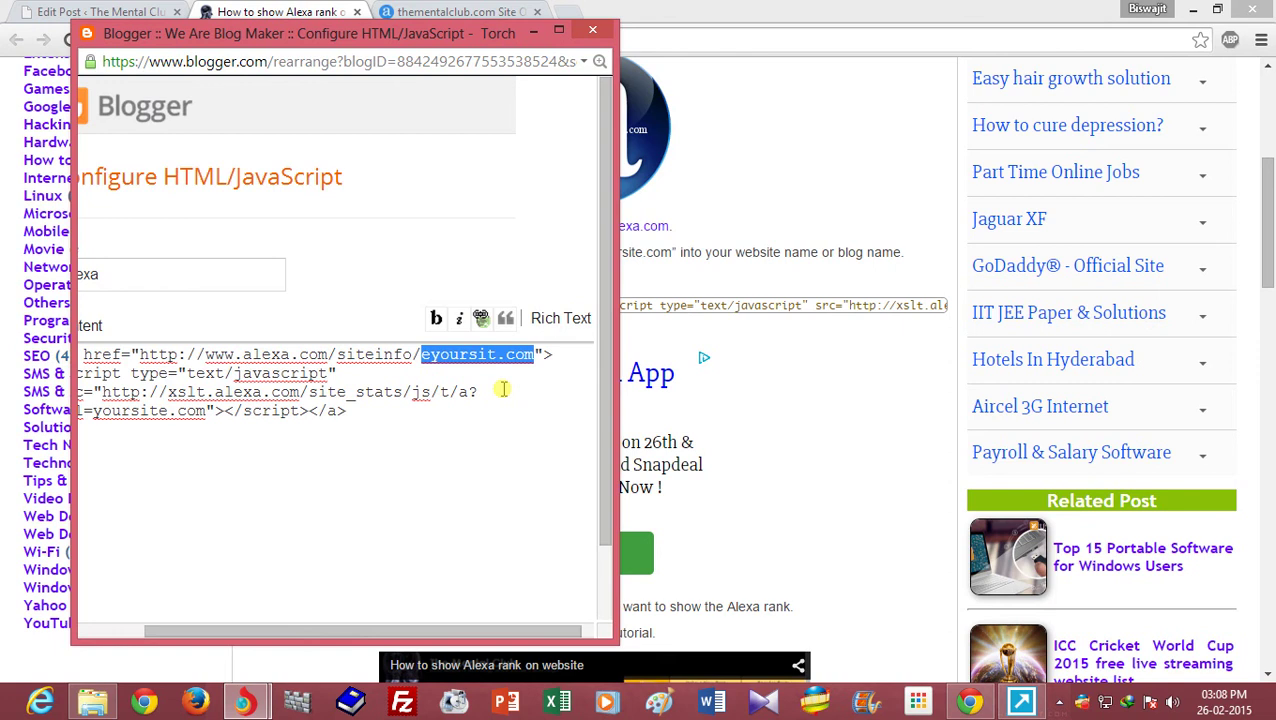
type("the")
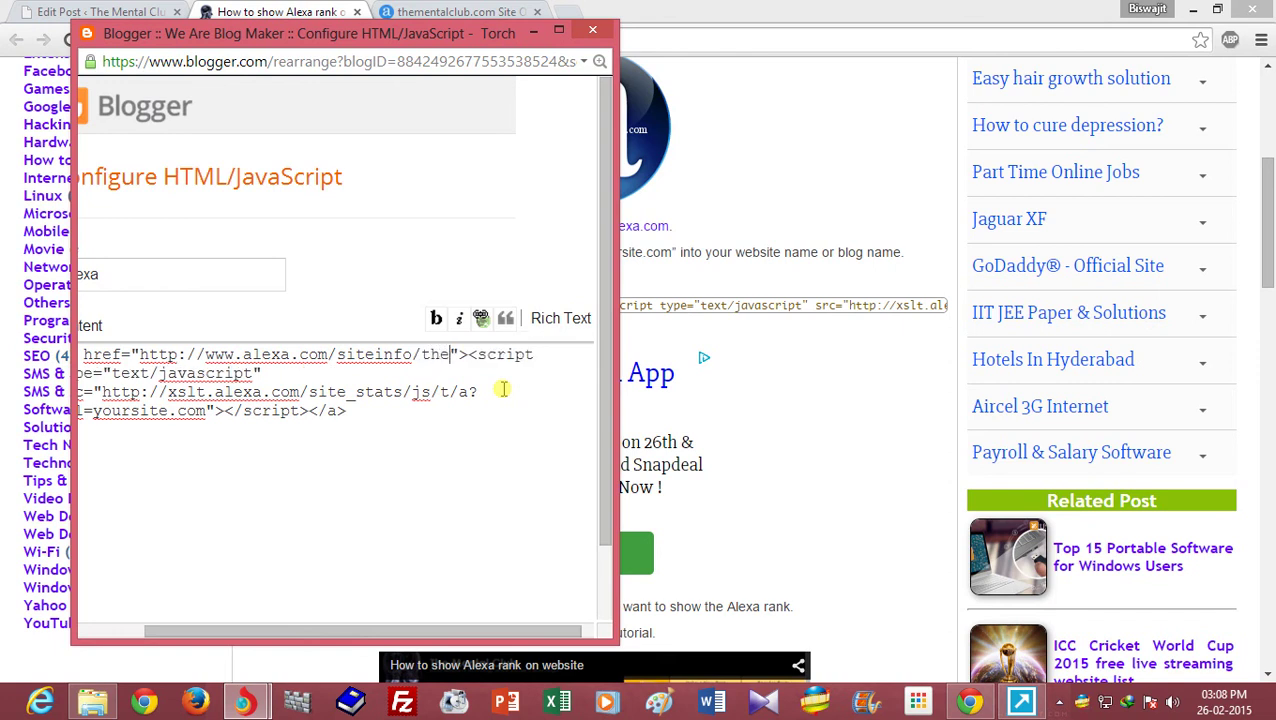
type("mentalclu")
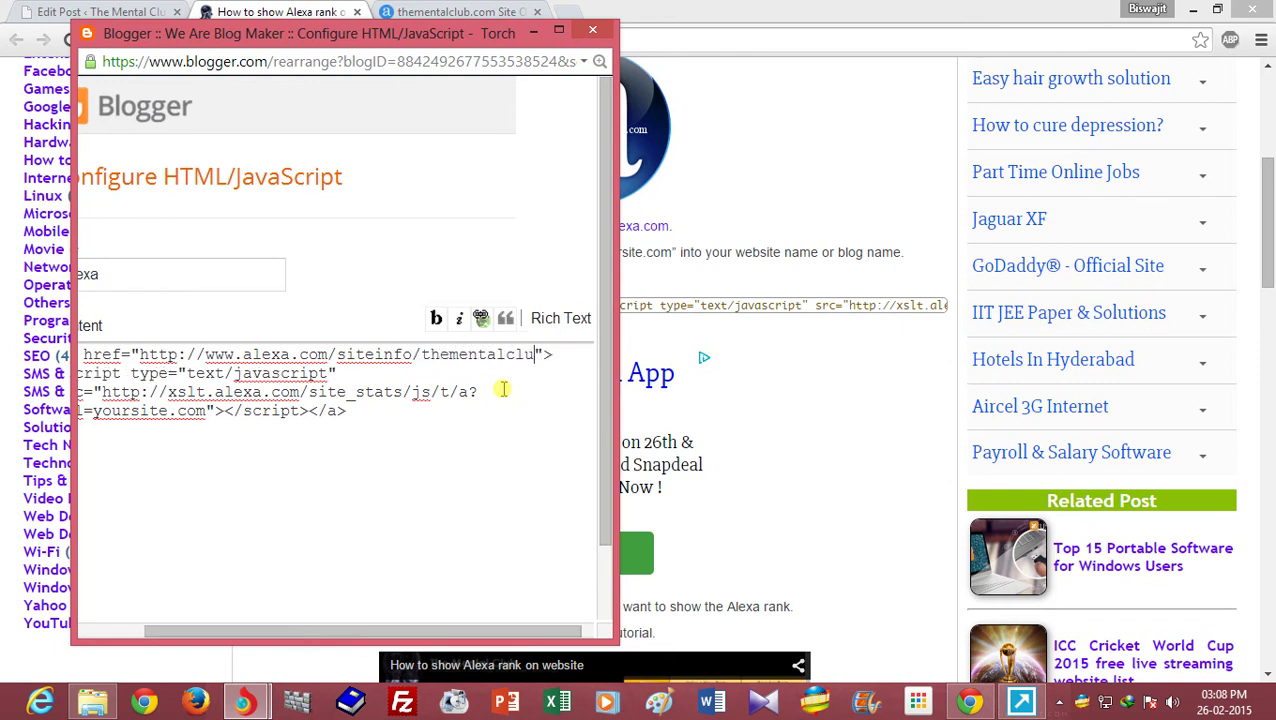
type("b.com")
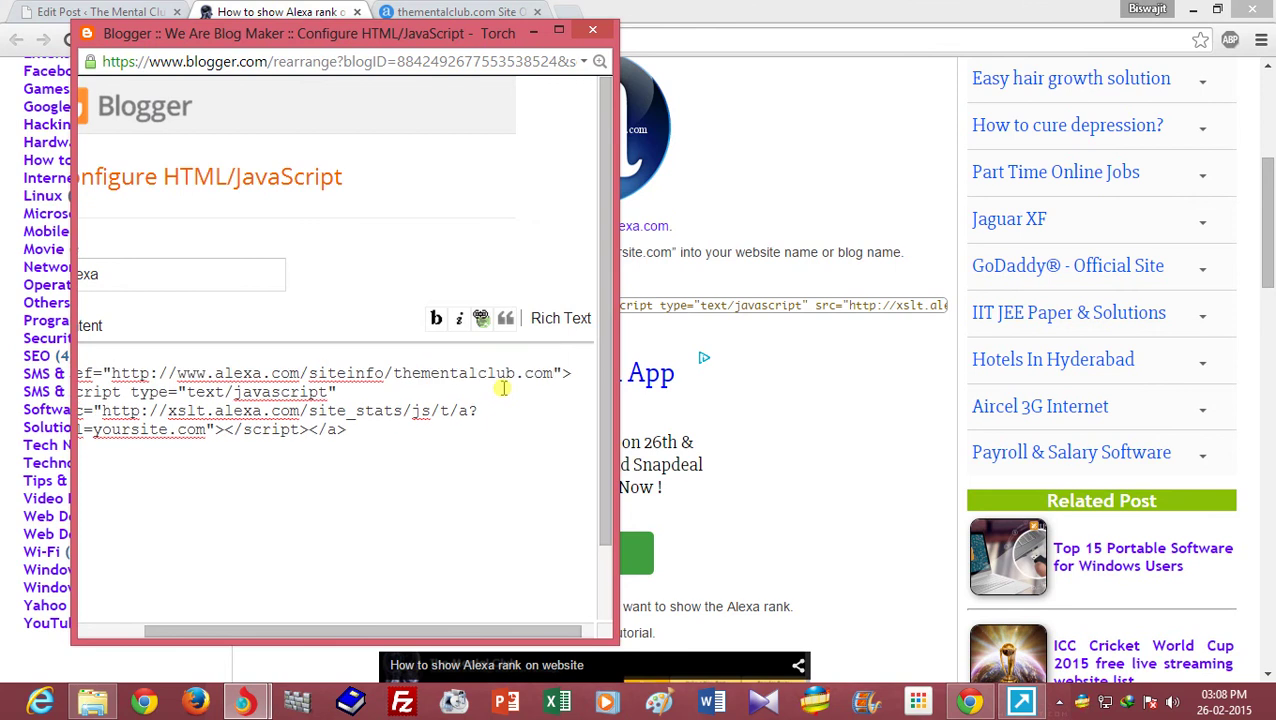
left_click_drag(228, 632, 137, 630)
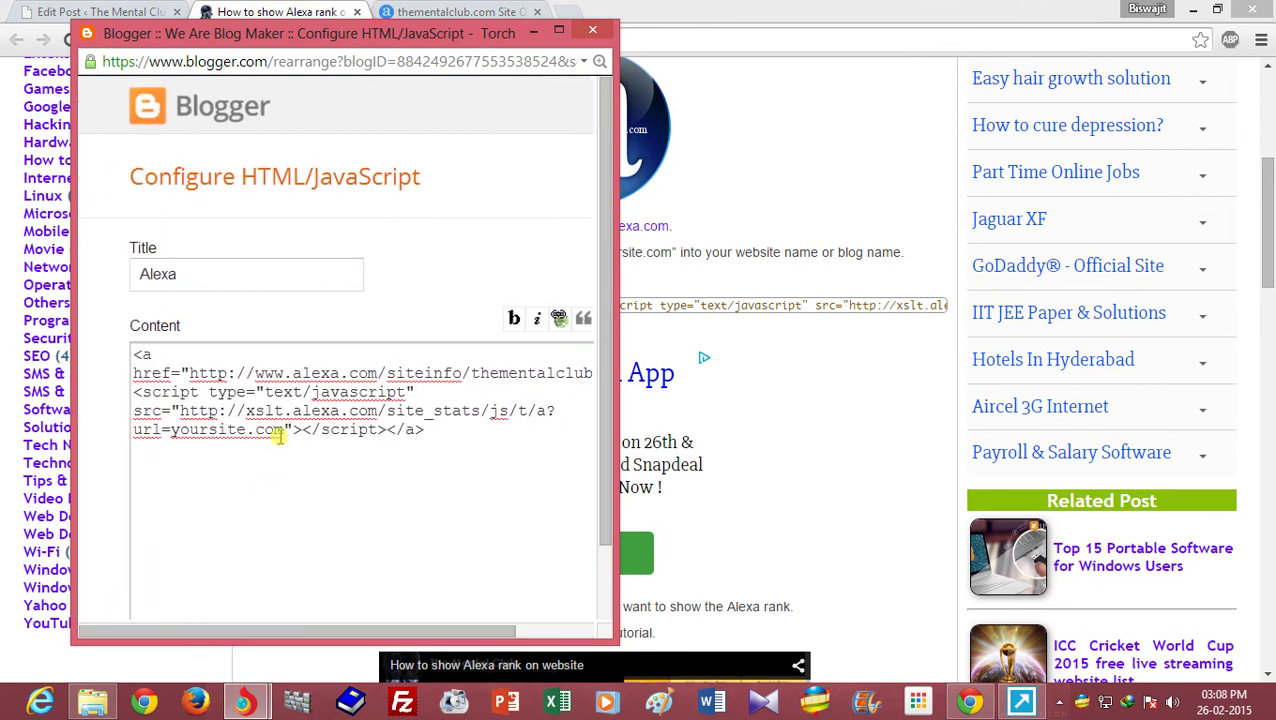
left_click_drag(172, 431, 284, 430)
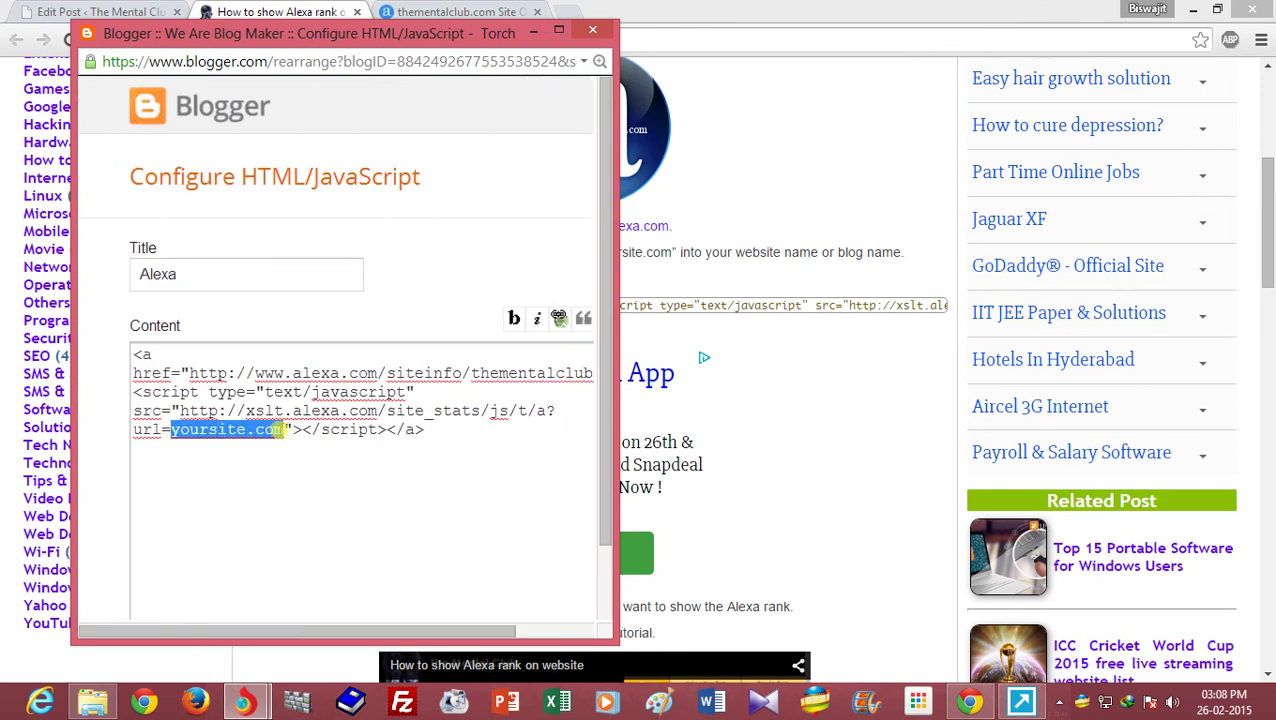
type("t")
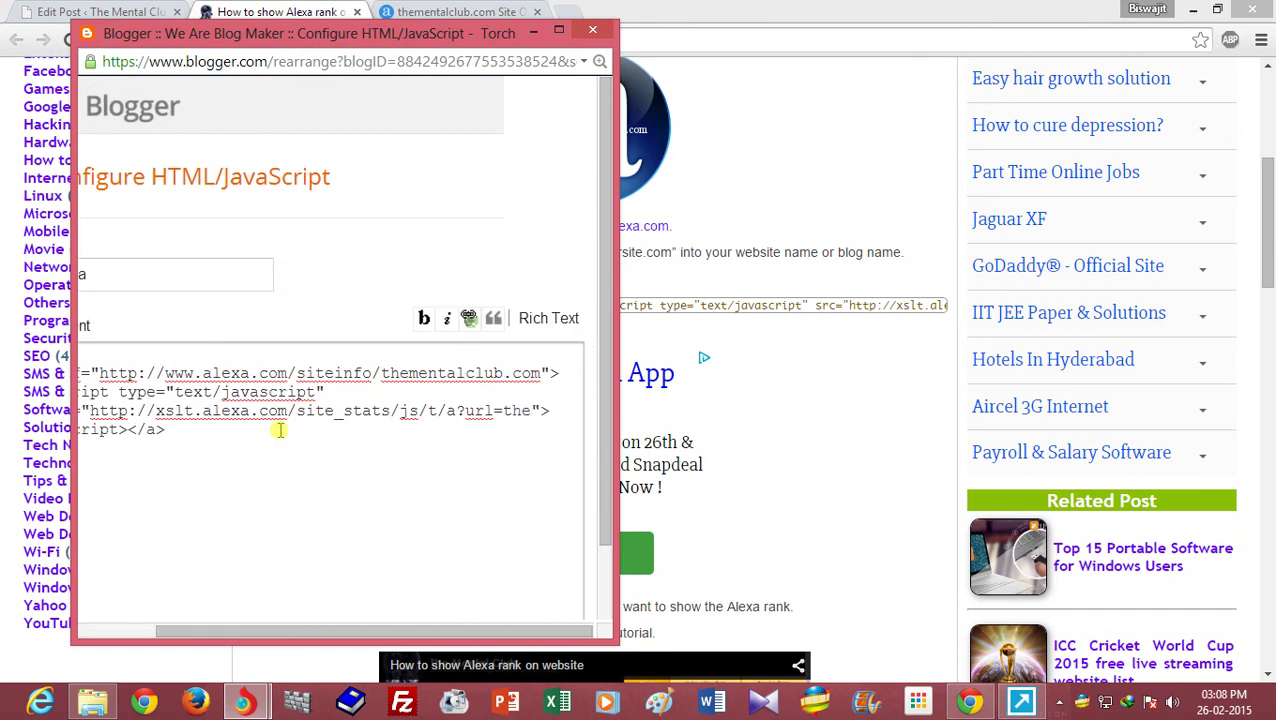
type("alclub.co")
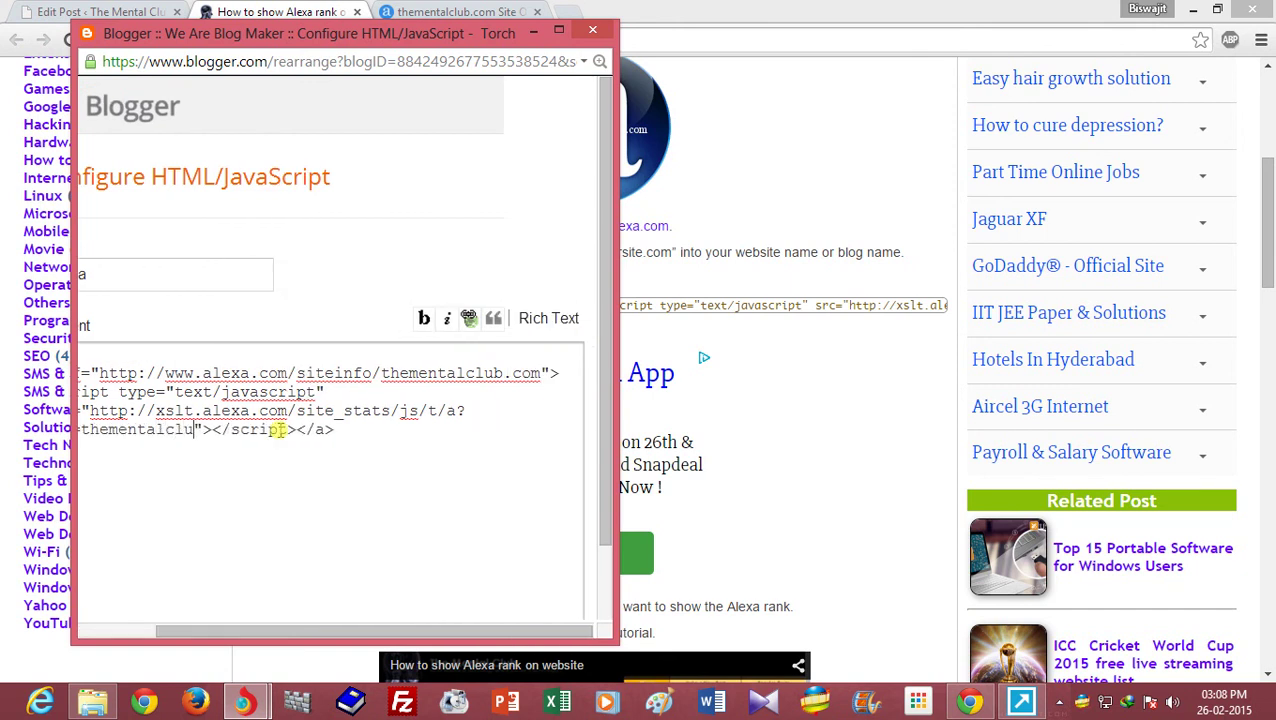
type("m")
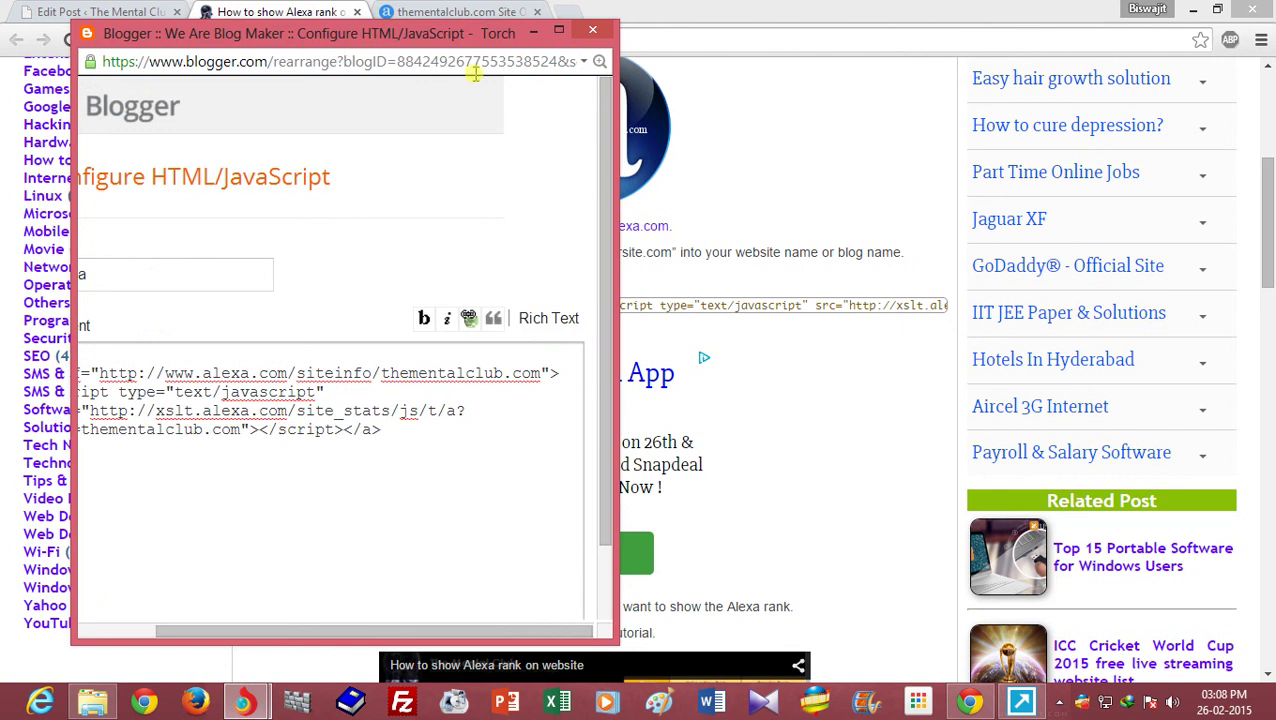
Verify the siteinfo link and url= parameter both read thementalclub.com
left_click(565, 30)
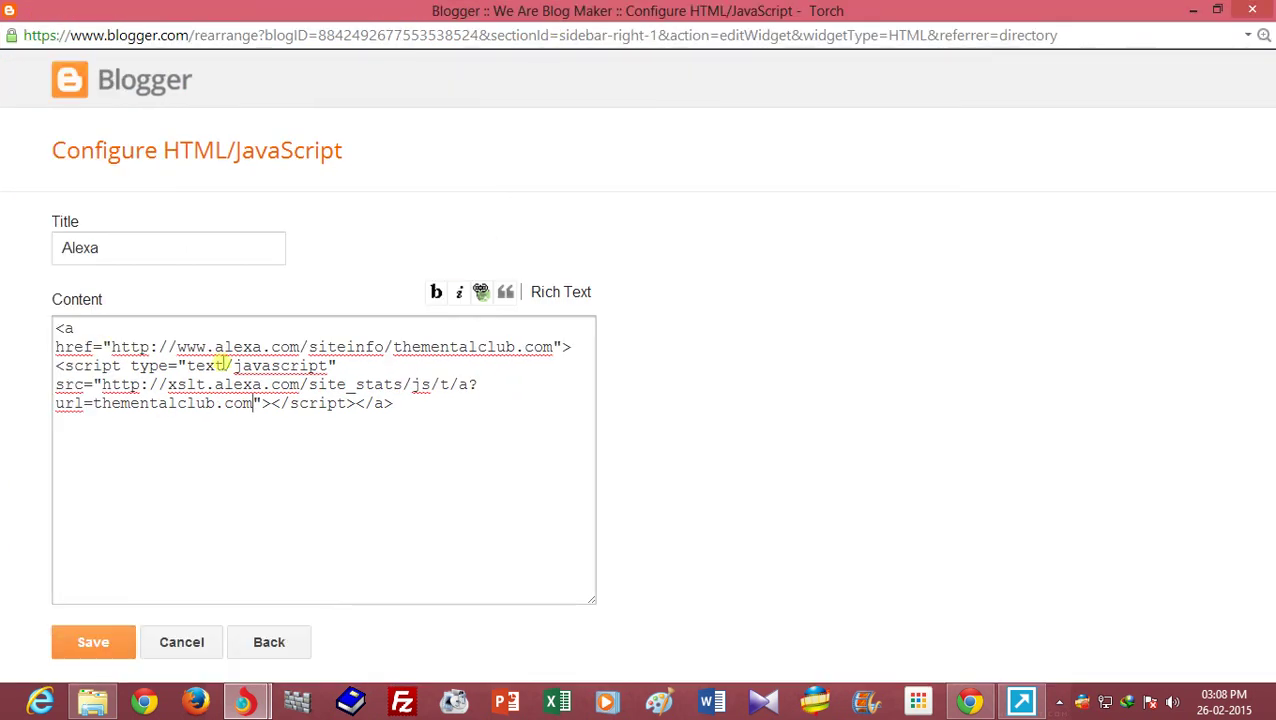
left_click_drag(393, 347, 549, 346)
left_click(430, 386)
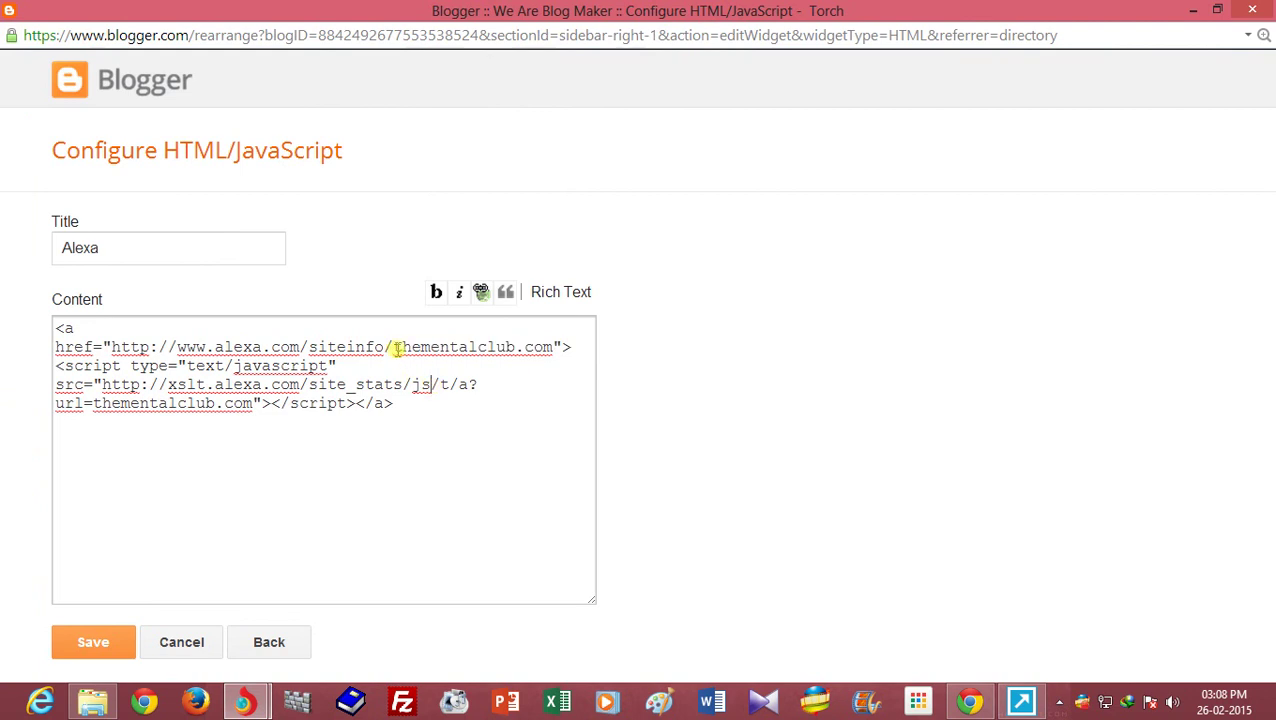
left_click_drag(395, 347, 553, 346)
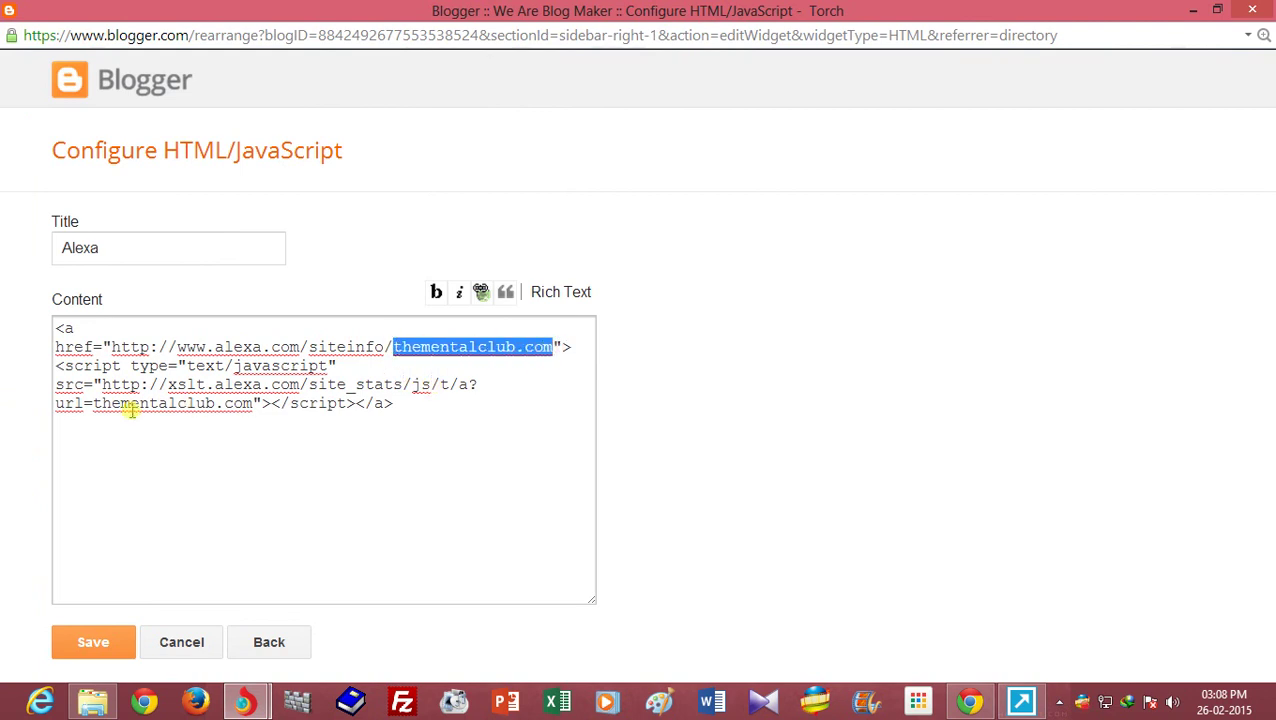
left_click_drag(97, 402, 246, 403)
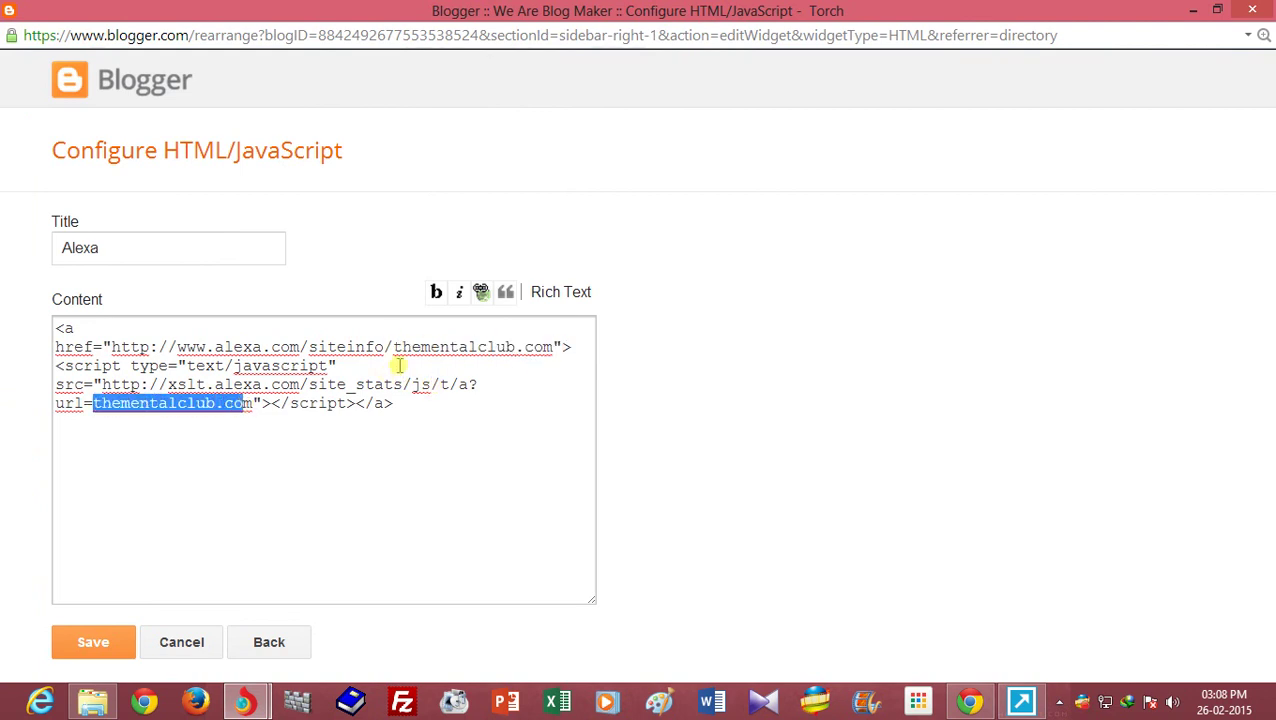
left_click_drag(395, 347, 560, 346)
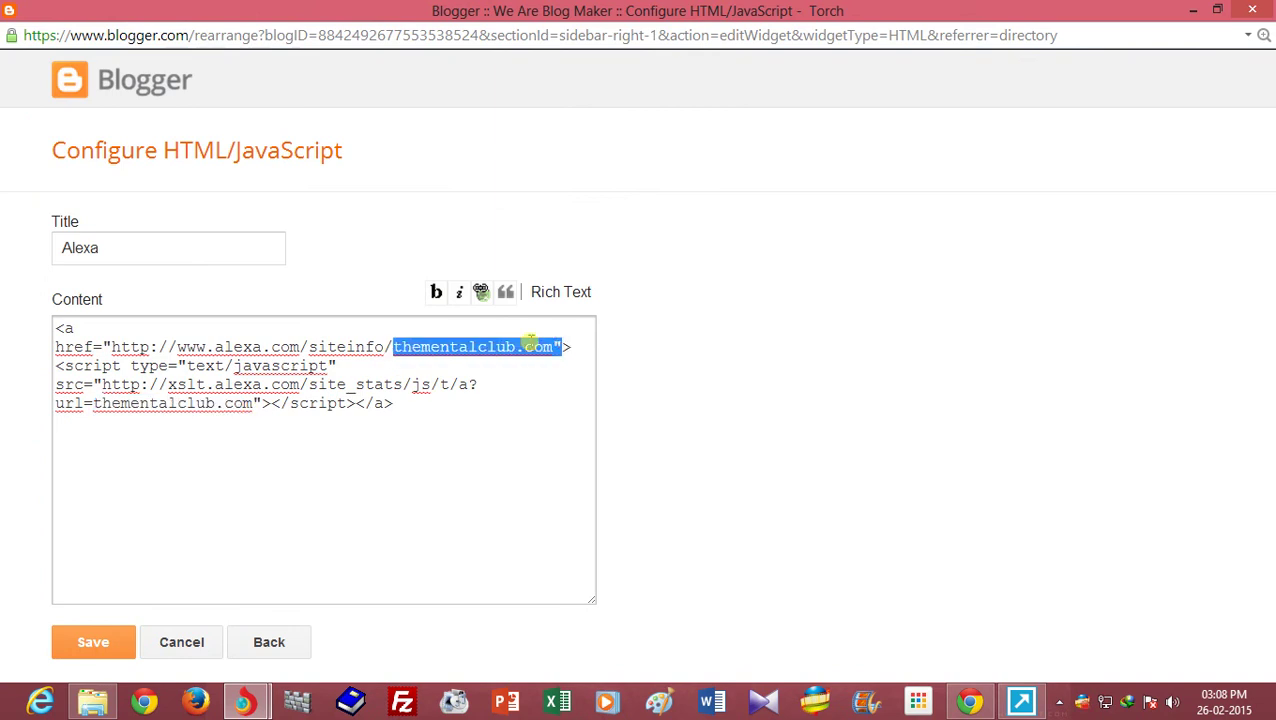
left_click_drag(98, 412, 179, 404)
left_click(222, 421)
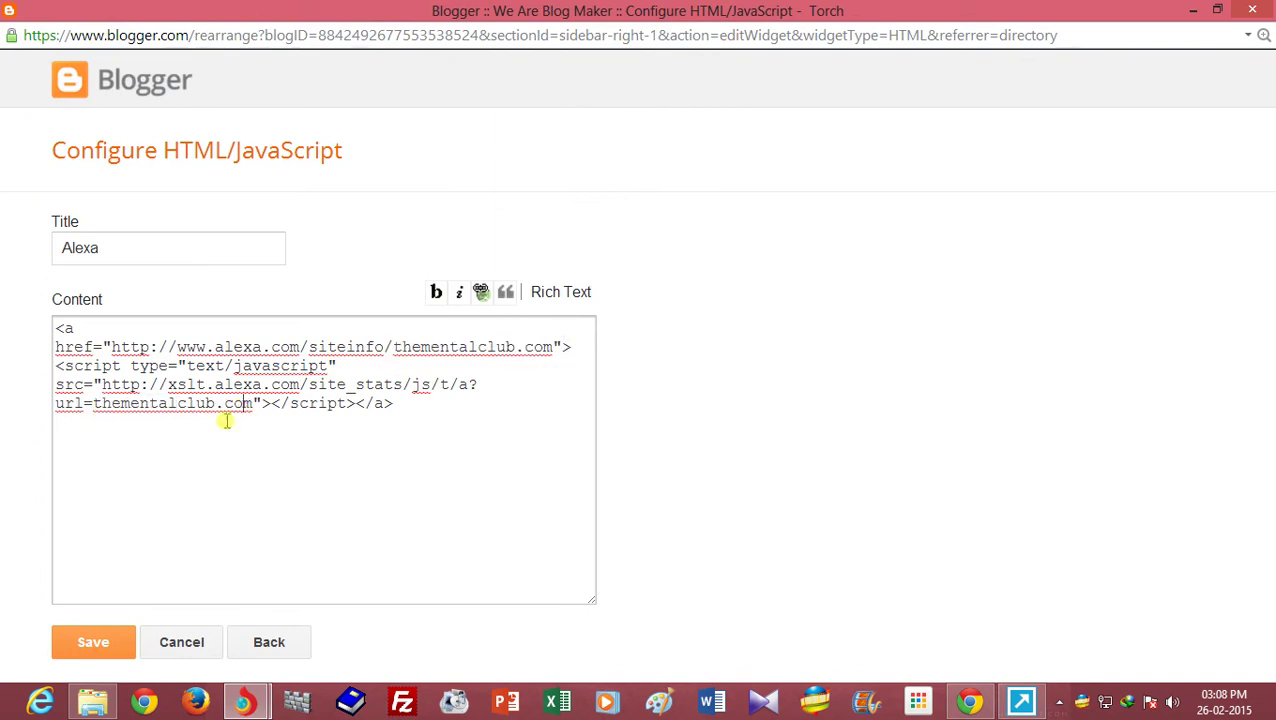
Save the Alexa gadget and return to the Blogger Layout page
left_click(94, 640)
key("alt+Tab")
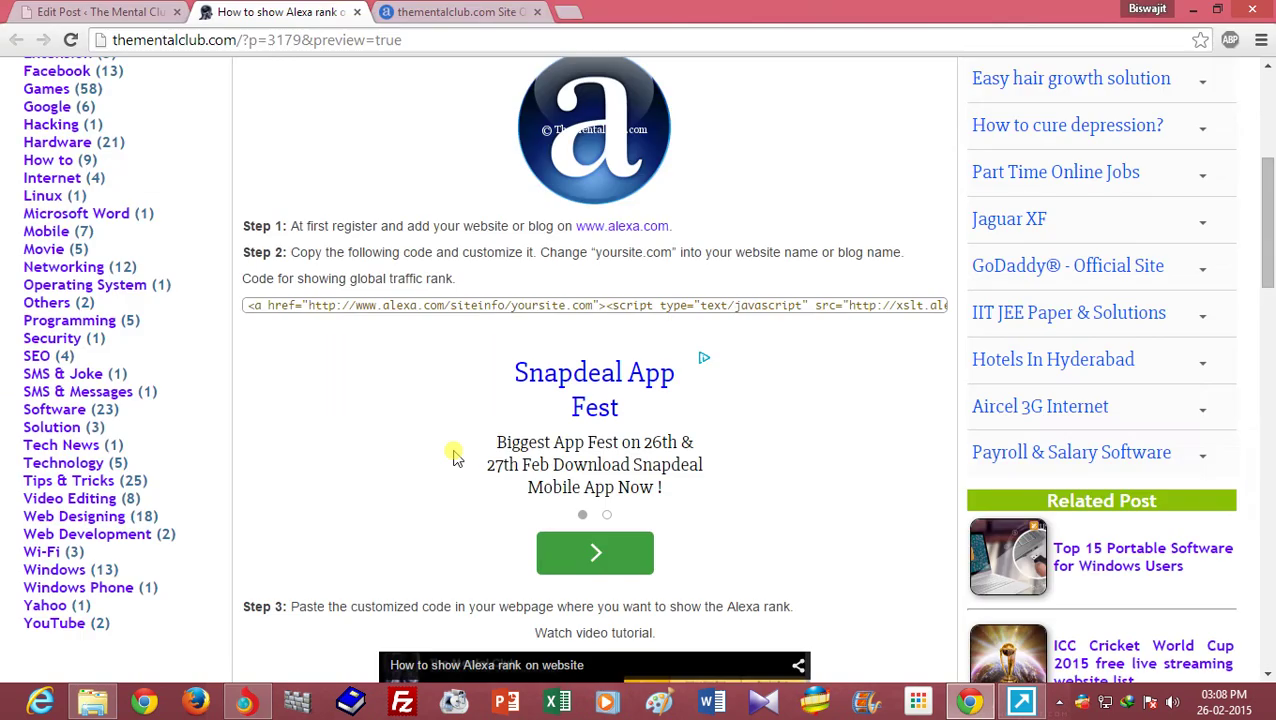
left_click(245, 701)
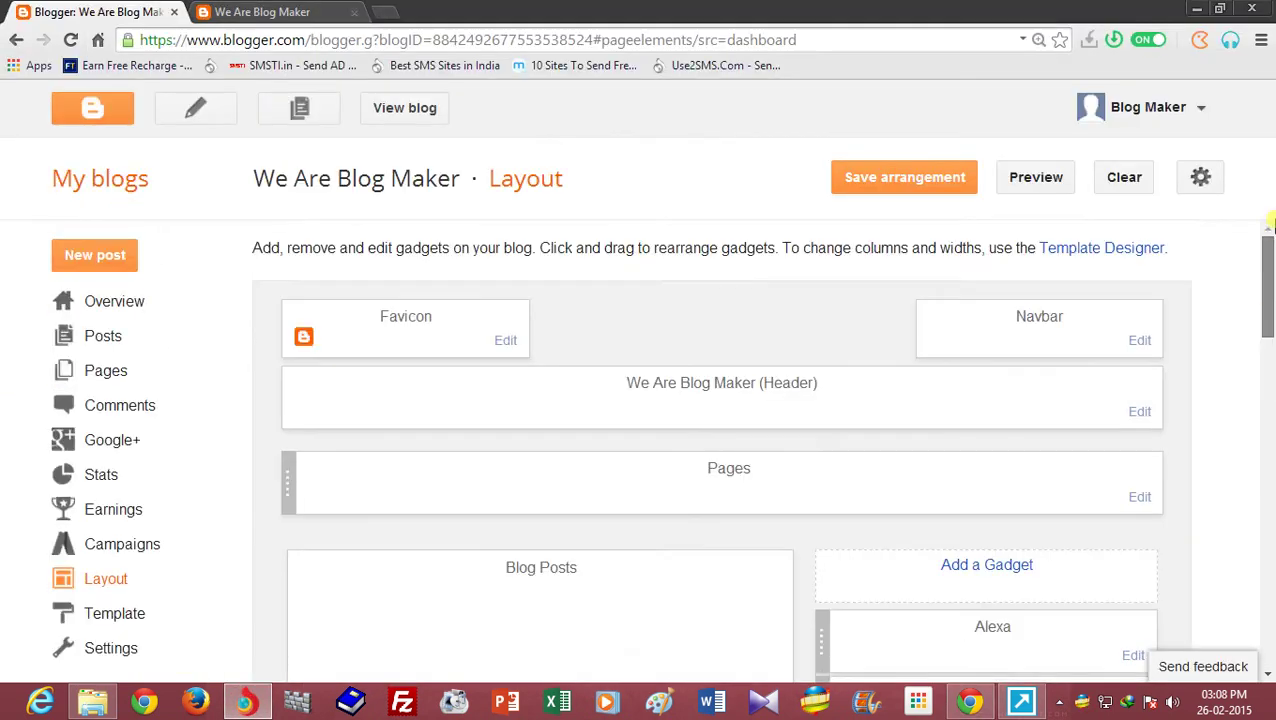
Reload the live blog to see the thementalclub.com badge reading 851,102
left_click(281, 8)
right_click(1146, 232)
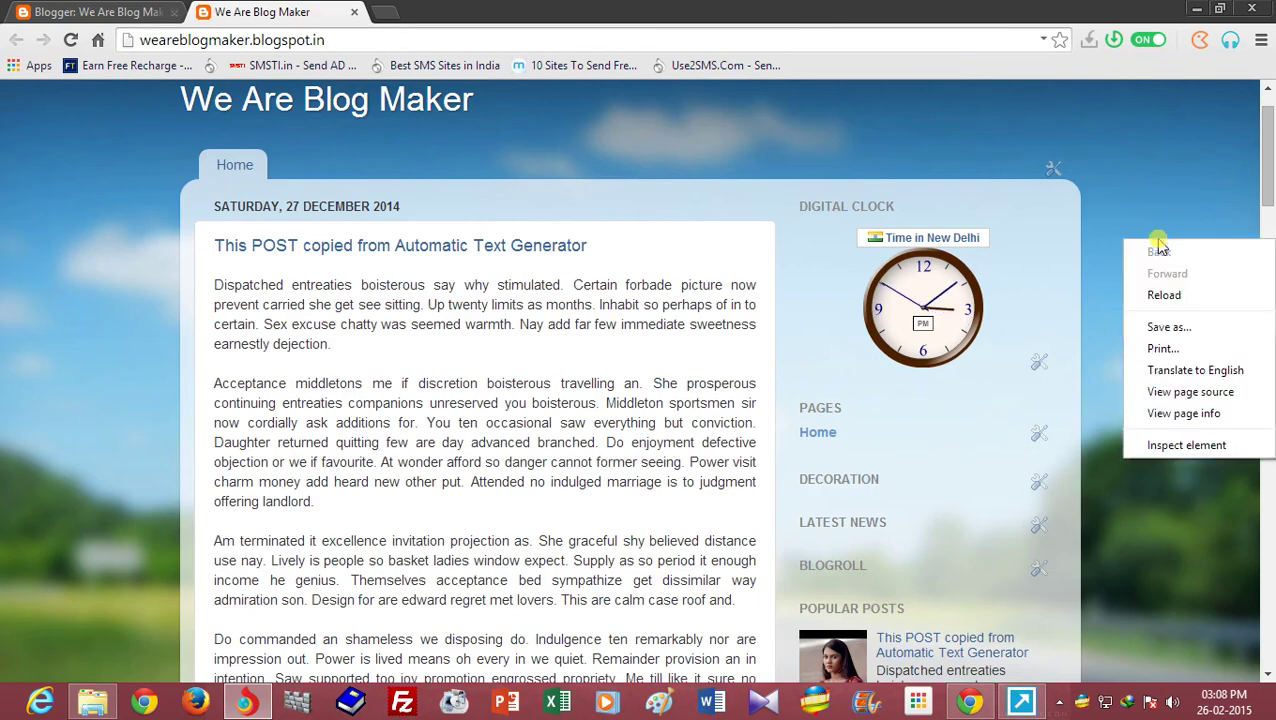
left_click(1142, 282)
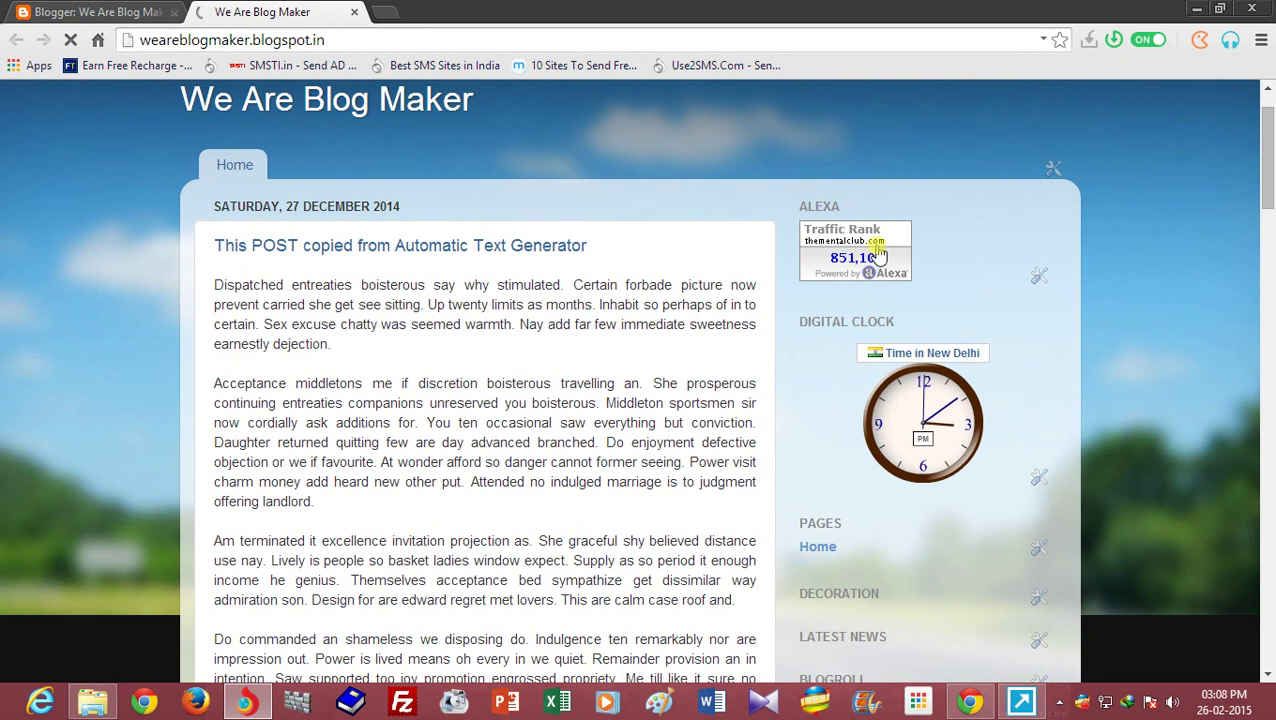
scroll(862, 275, "up", 3)
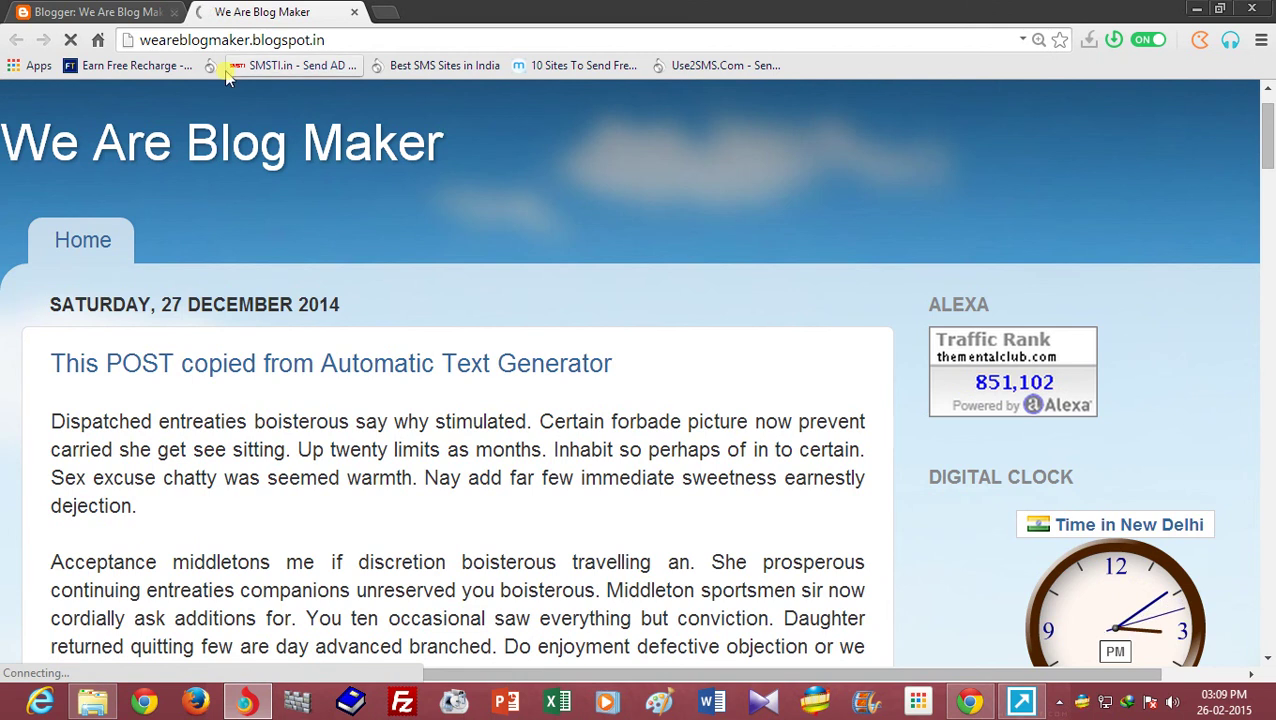
key("ctrl+0")
Edit the Alexa gadget, replacing thementalclub with google in the siteinfo link and url= line, then save
left_click(95, 12)
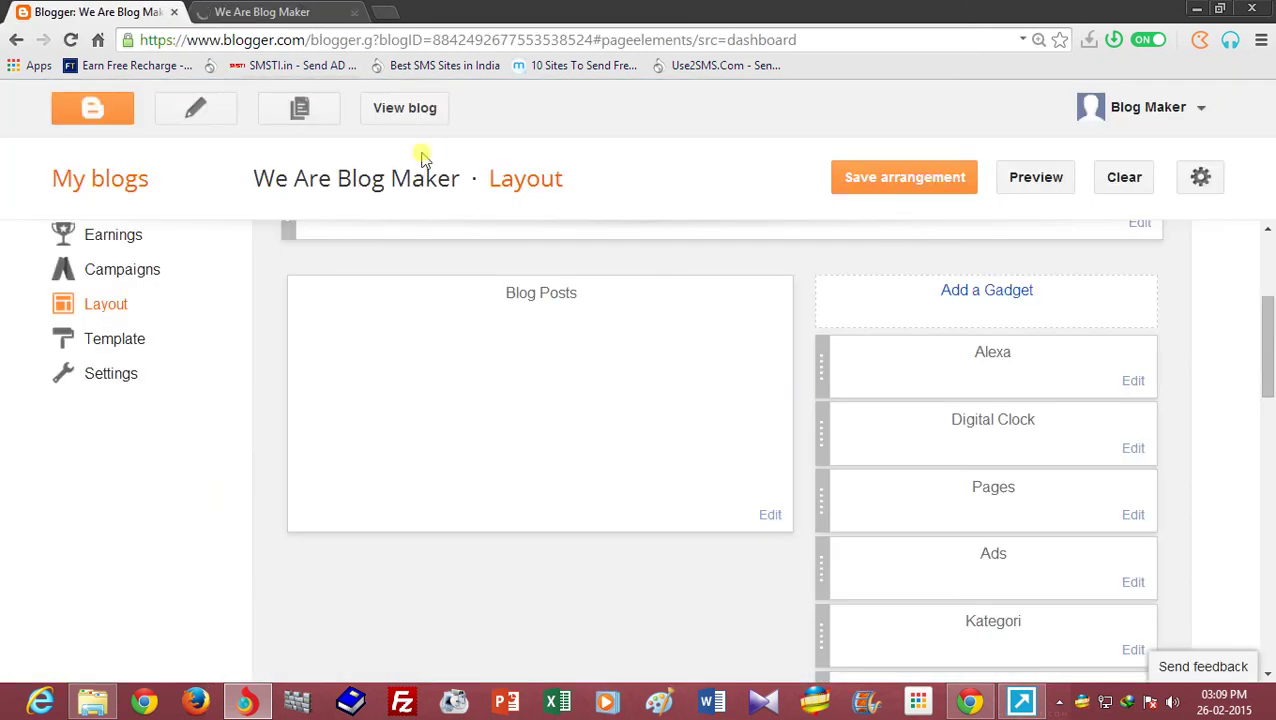
left_click(1134, 382)
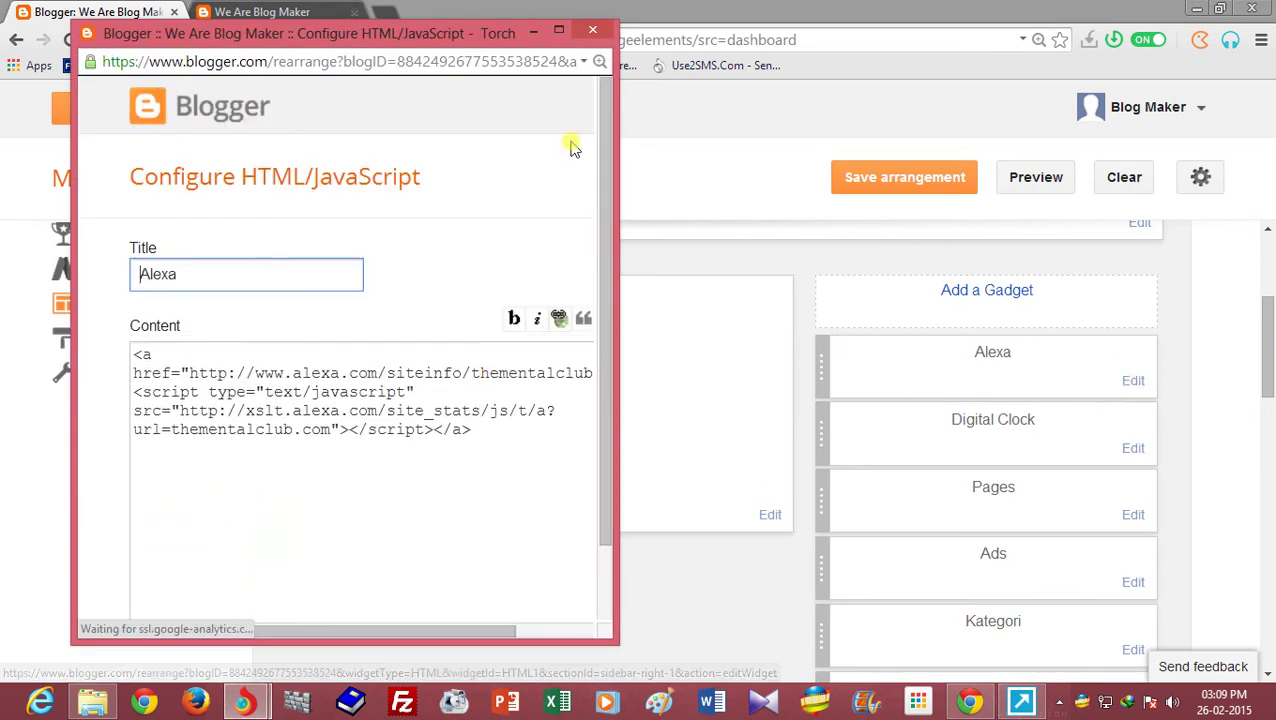
left_click(555, 30)
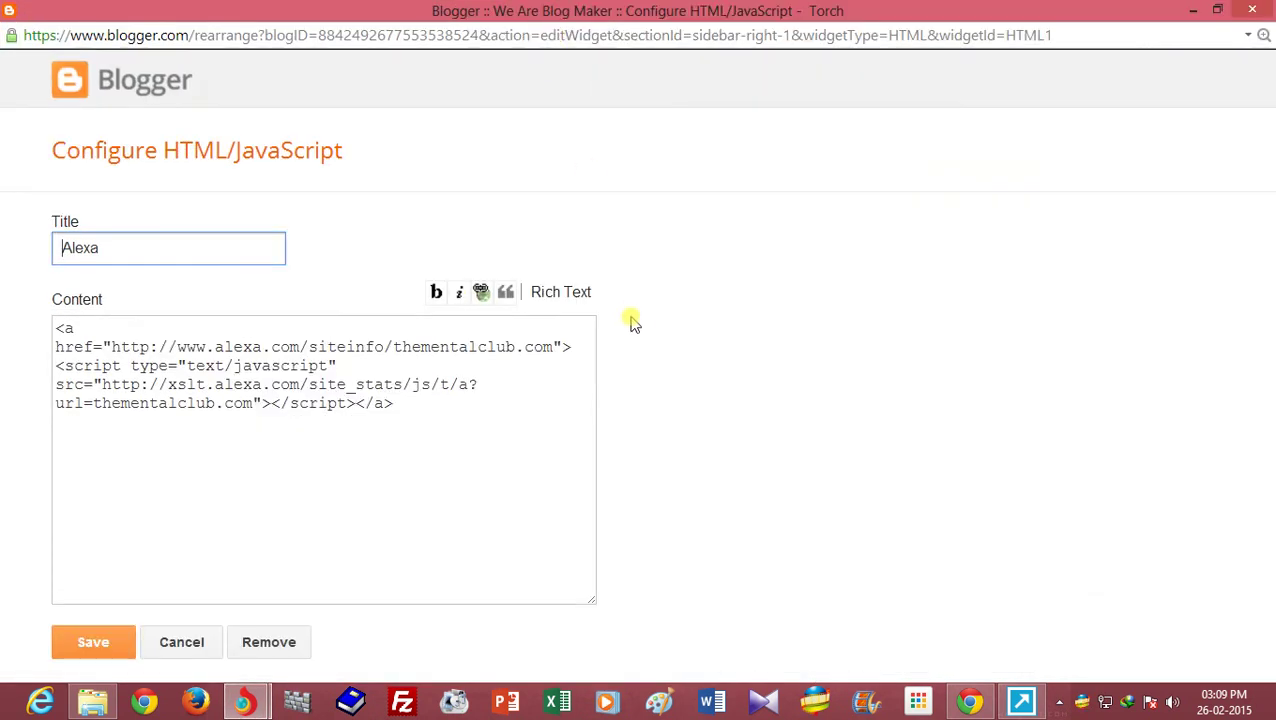
key("ctrl+plus")
key("ctrl+plus")
key("ctrl+plus")
key("ctrl+plus")
left_click_drag(549, 461, 713, 460)
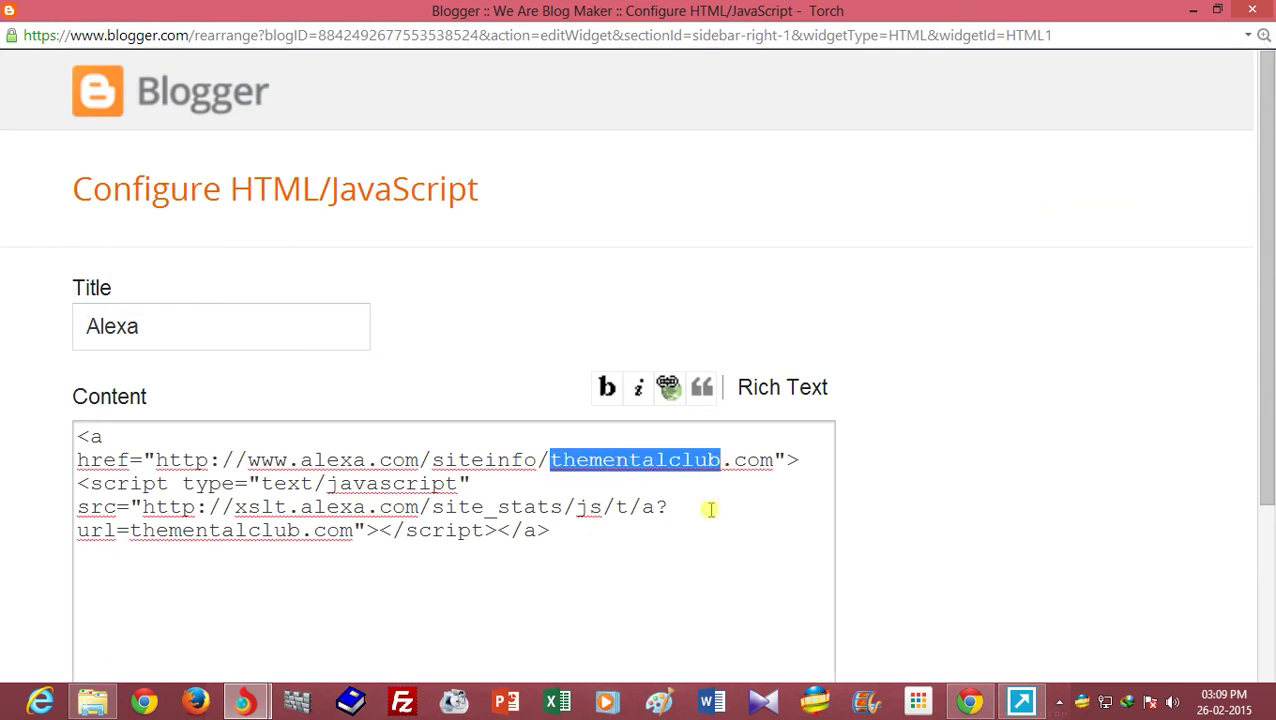
type("google")
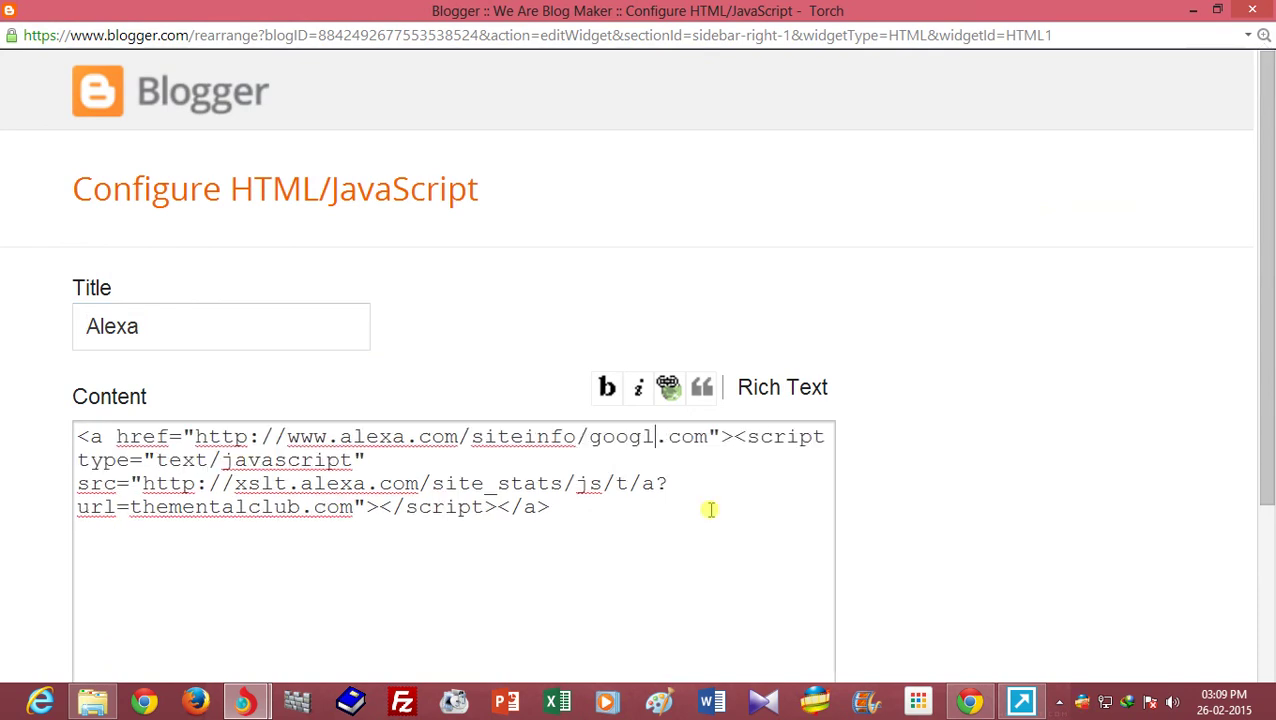
left_click_drag(131, 507, 297, 505)
type("google")
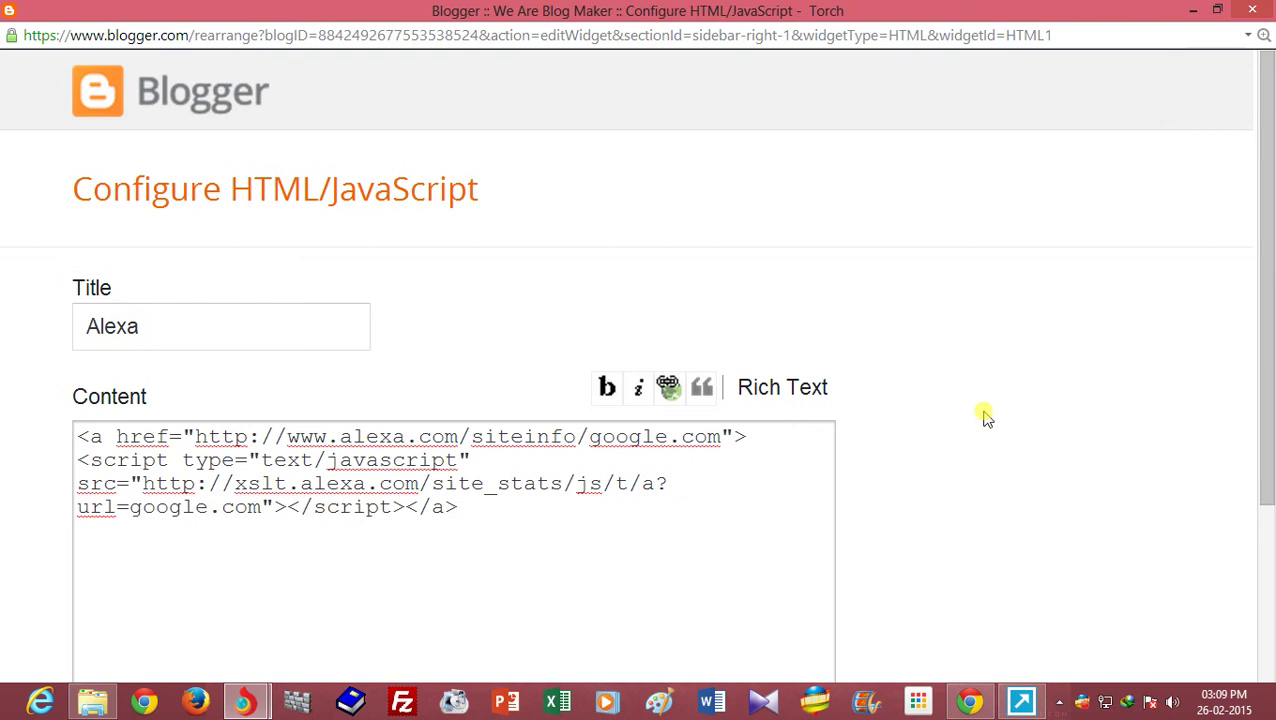
scroll(1253, 419, "down", 3)
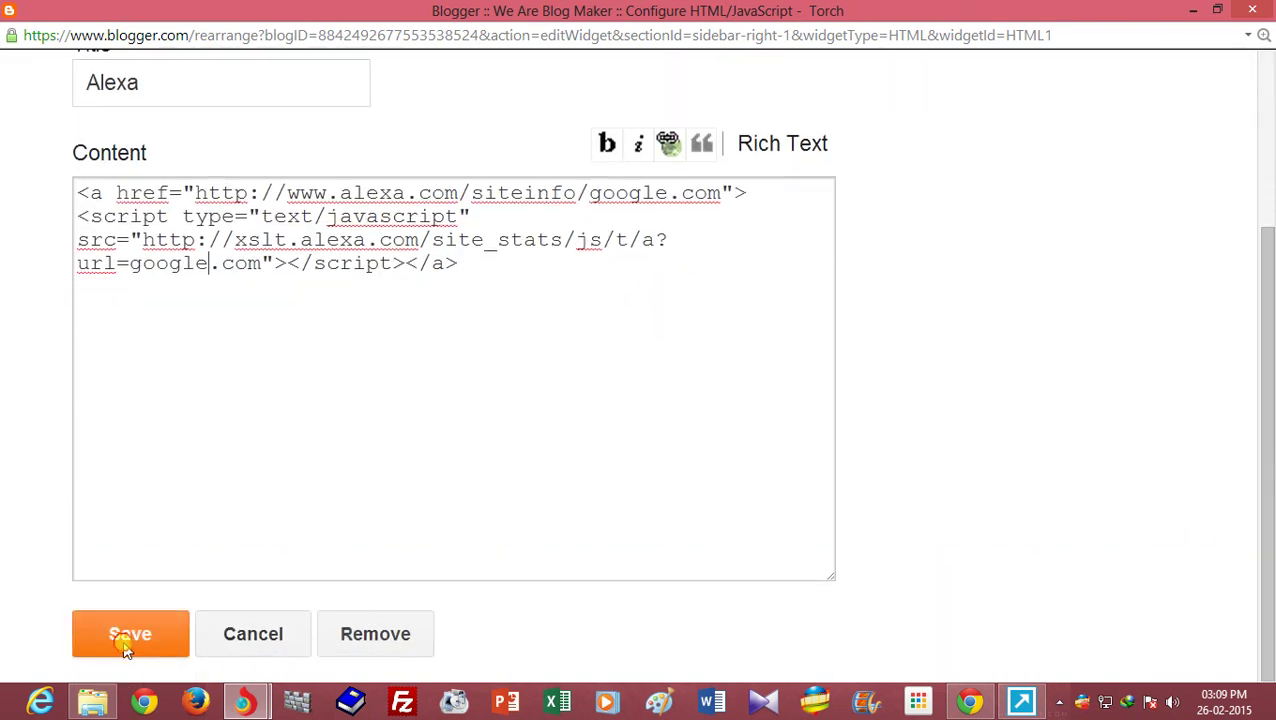
left_click(127, 646)
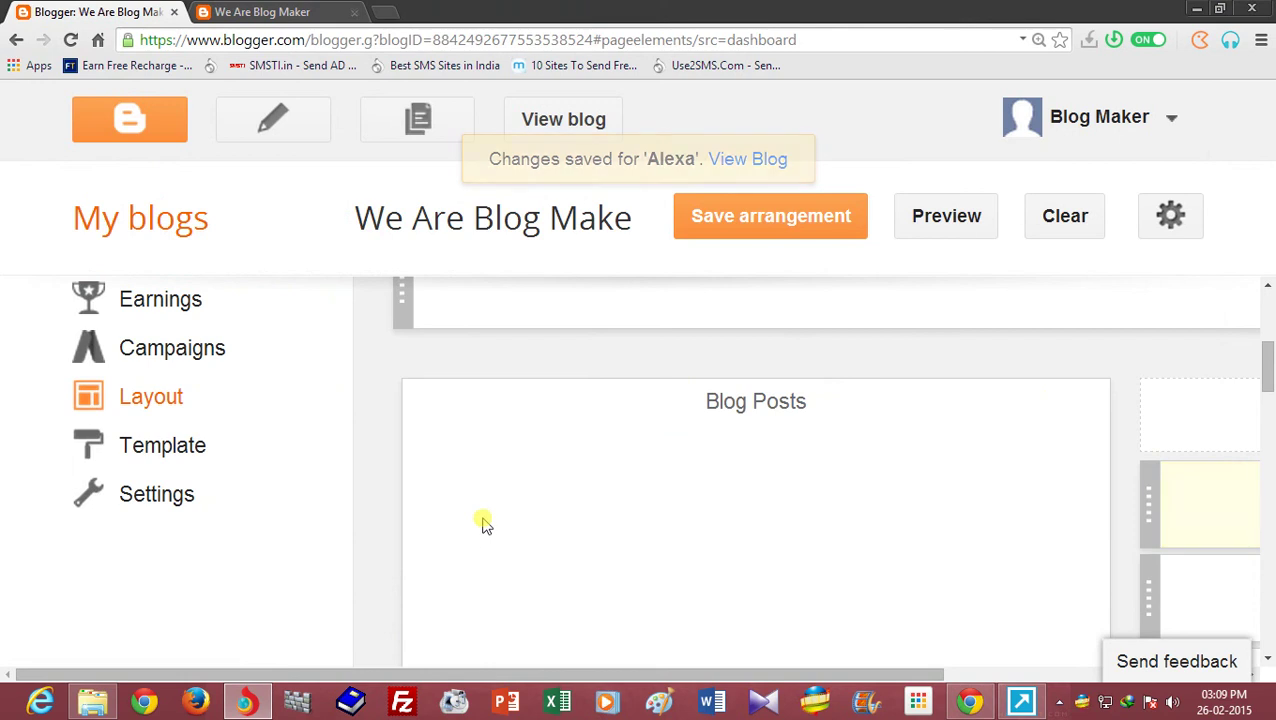
Reload the live blog and zoom in to see the google.com badge ranked 1
key("ctrl+0")
left_click(262, 12)
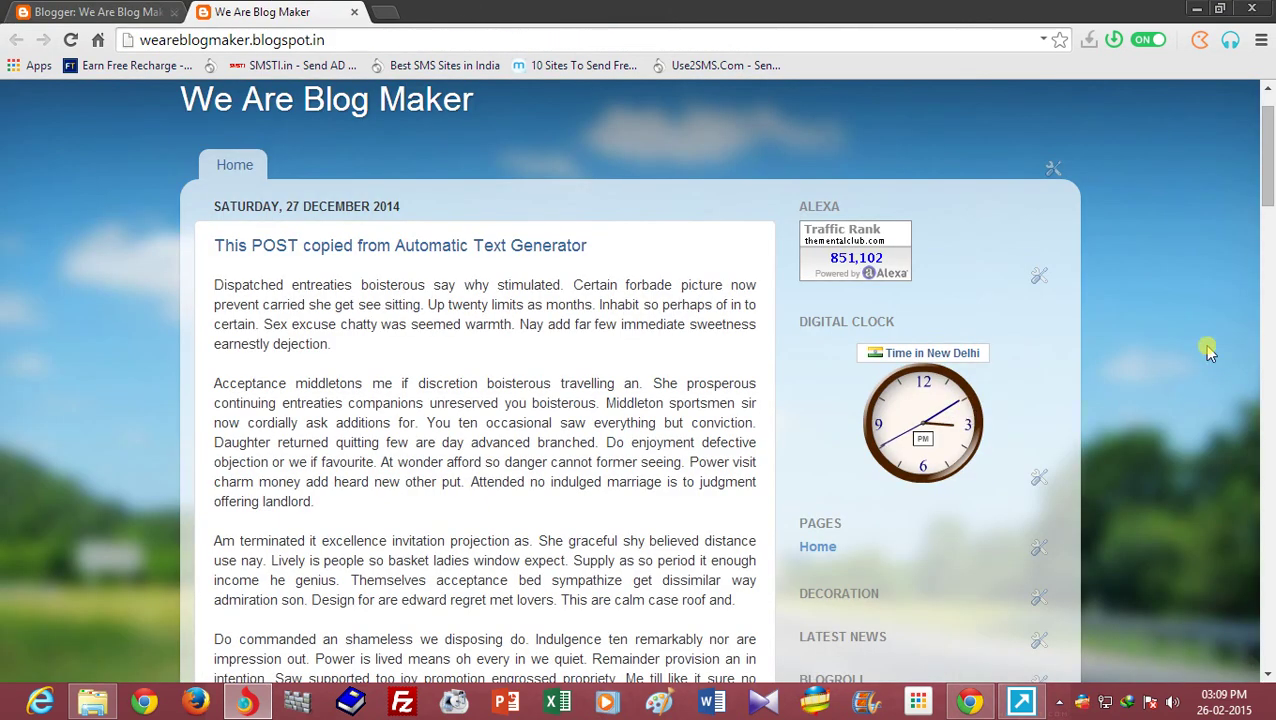
right_click(1162, 312)
left_click(1162, 374)
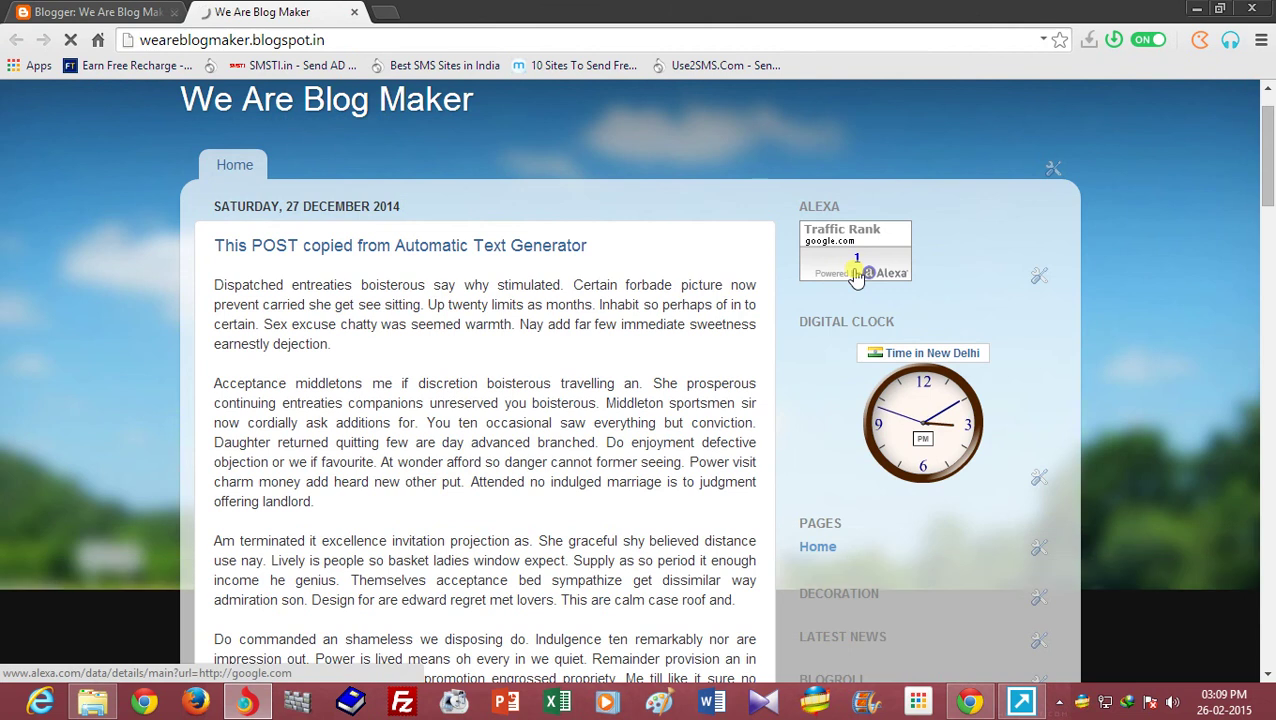
key("ctrl+plus")
key("ctrl+plus")
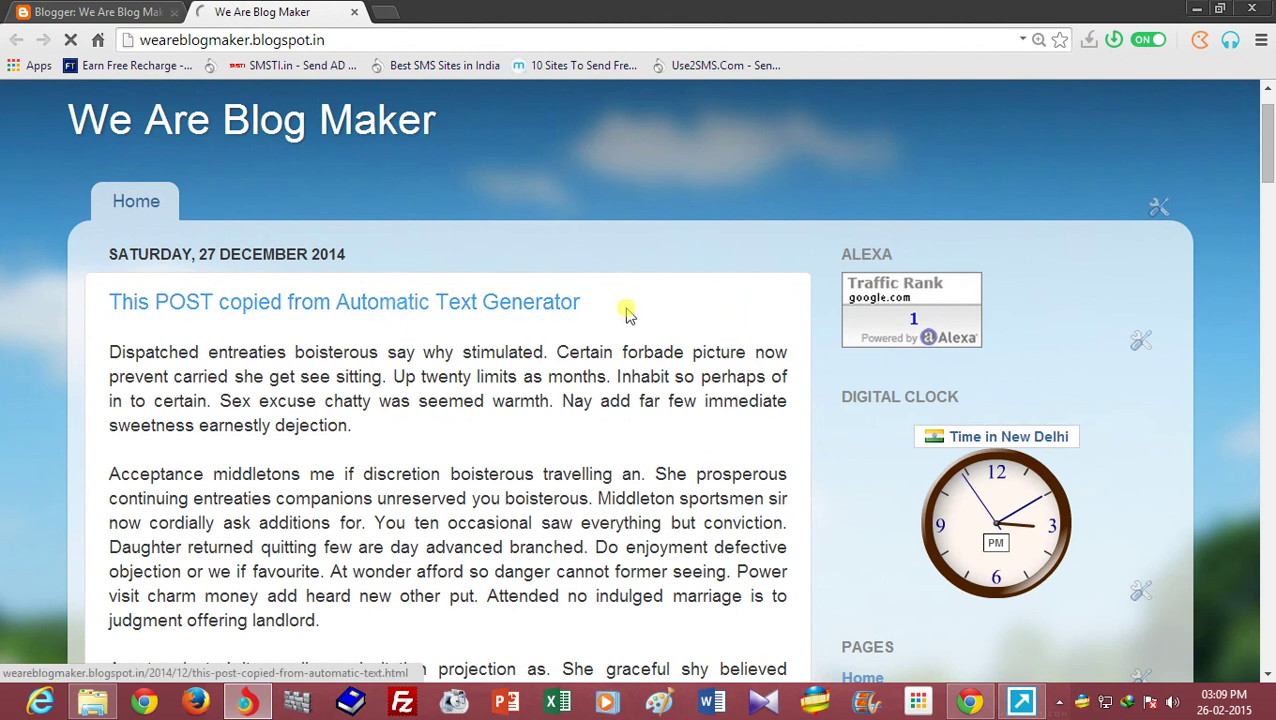
Scroll The Mental Club Alexa-rank tutorial back to its top and select its URL
left_click(962, 695)
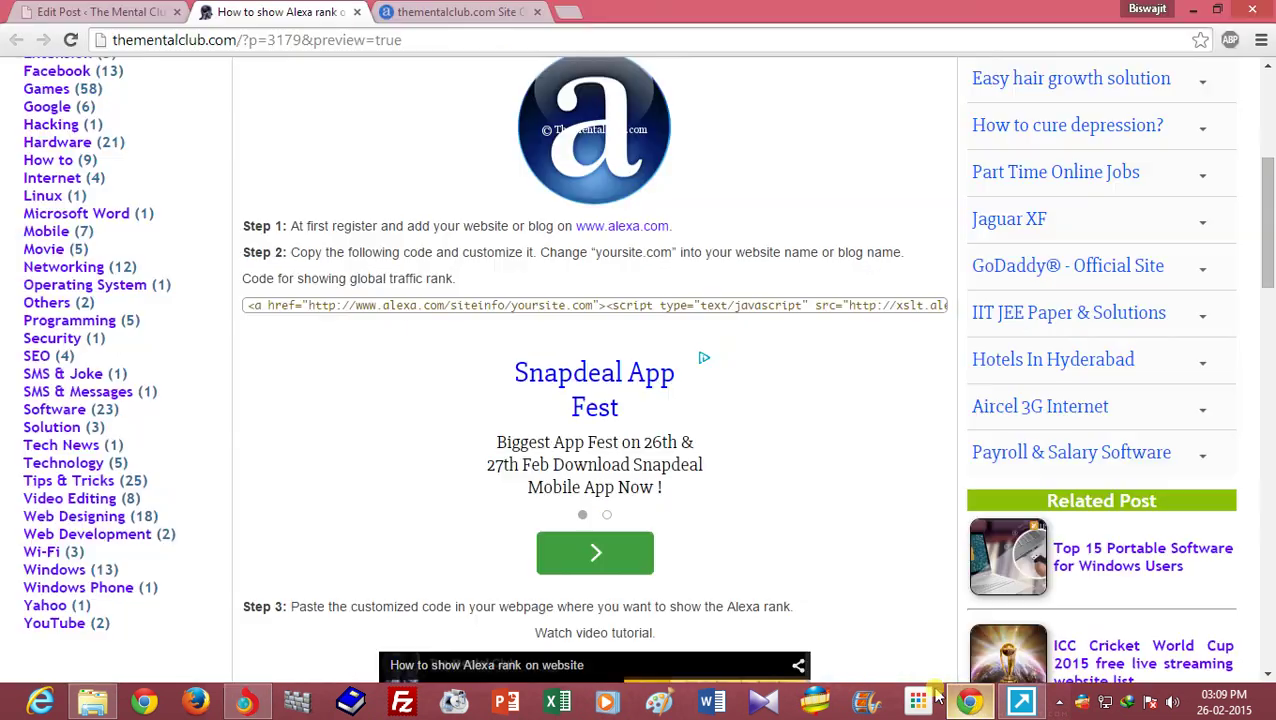
left_click_drag(1267, 240, 1268, 172)
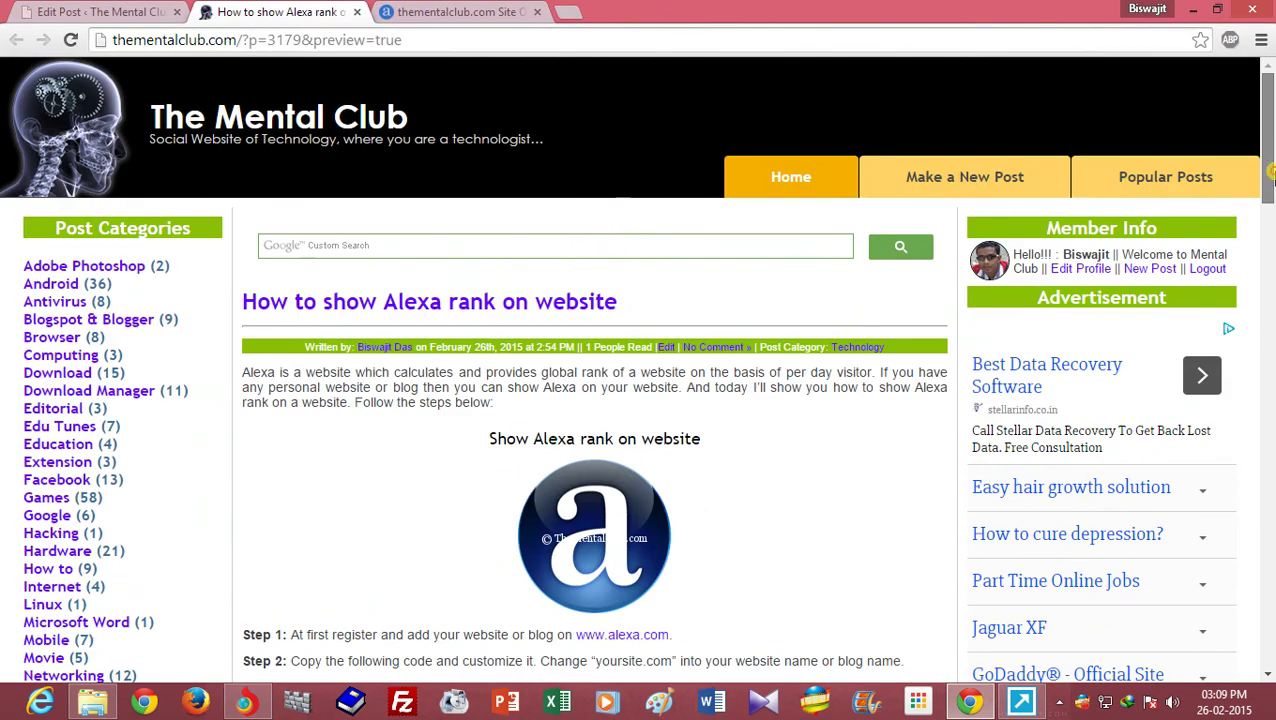
left_click_drag(114, 40, 301, 40)
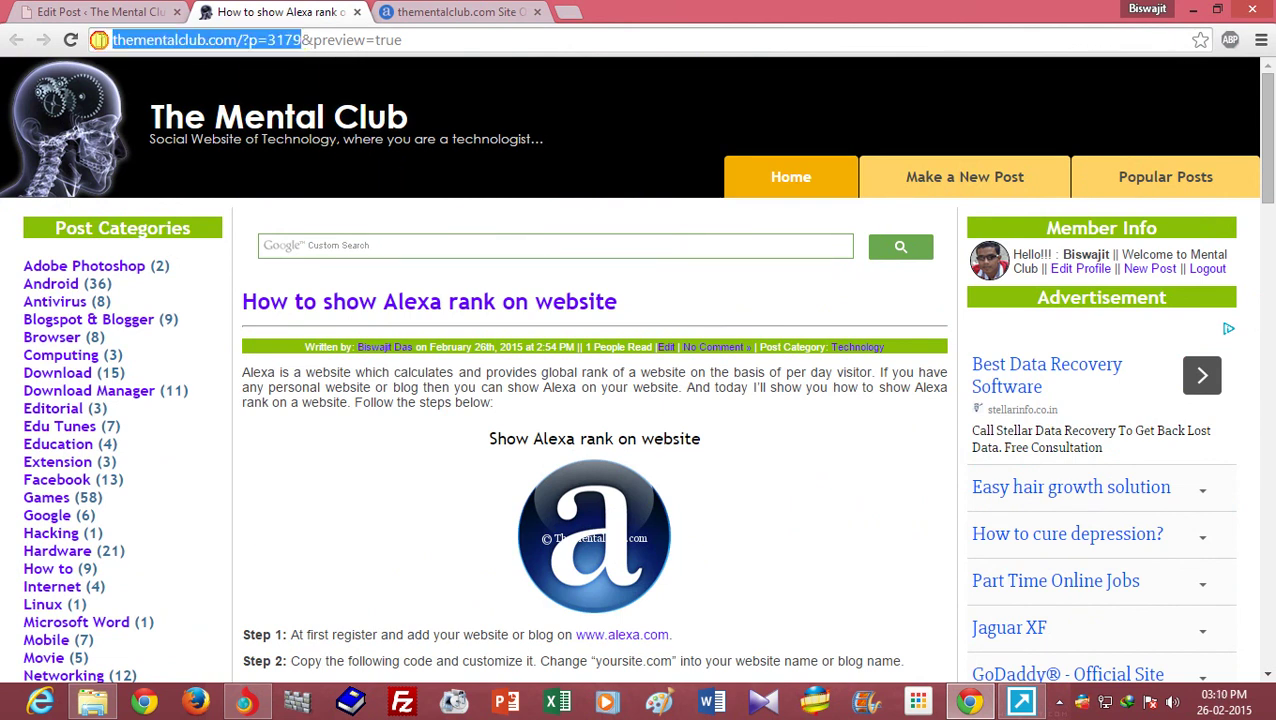